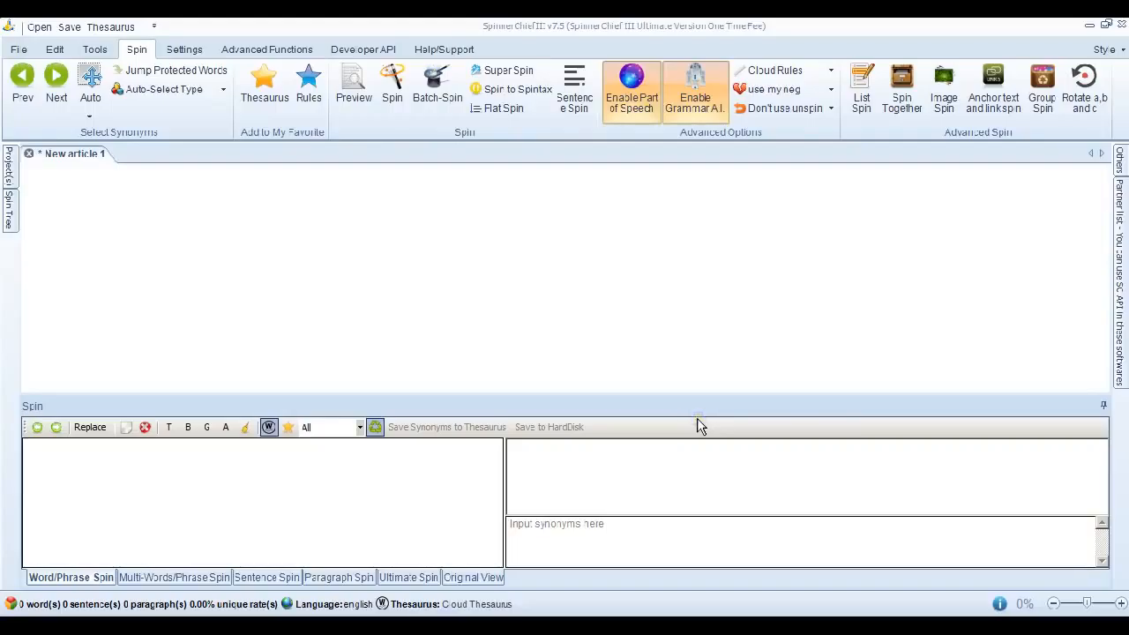
# Paste the copied dating-tips article for women into the empty New article 1 document
pyautogui.click(295, 625)
pyautogui.click(225, 280)
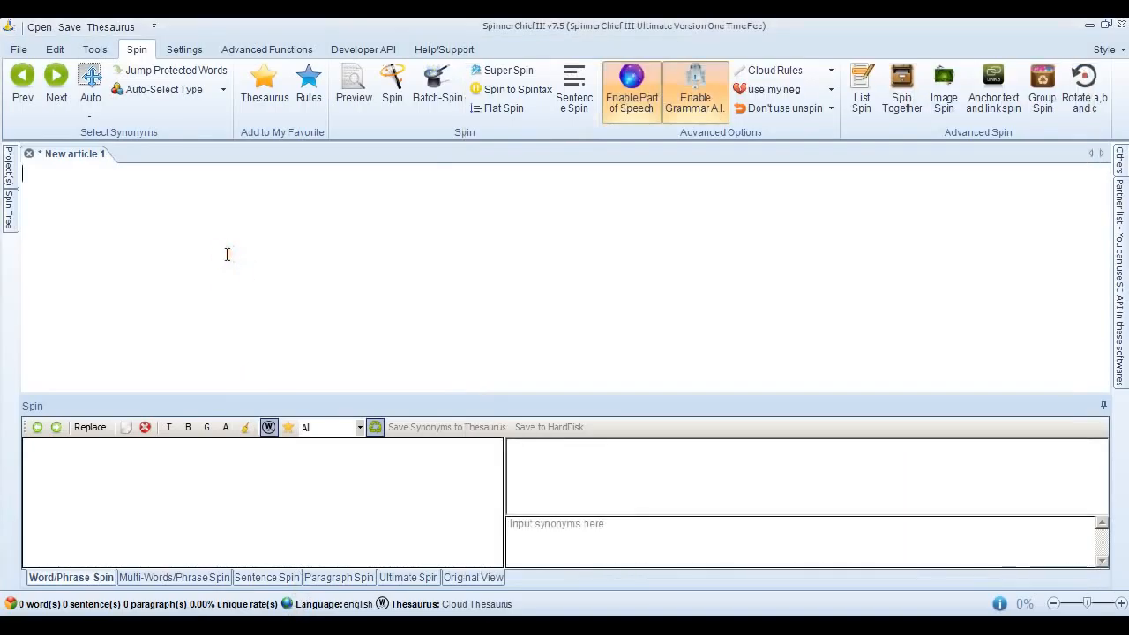
pyautogui.hotkey('ctrl', 'v')
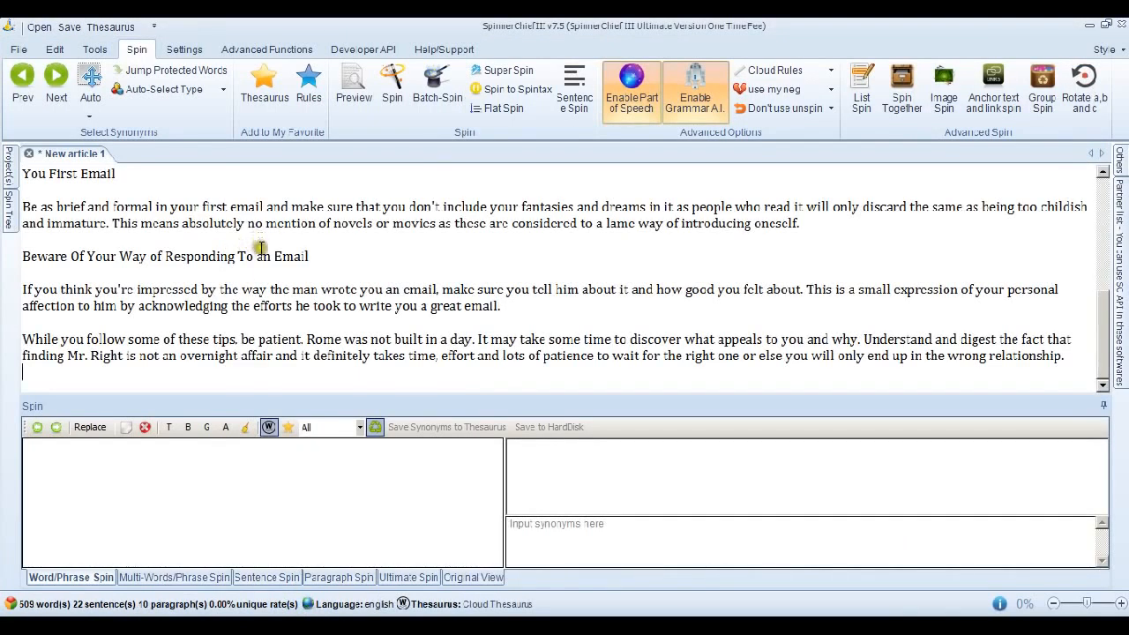
# Generate one article from the unspun dating text, examine its Copyscape duplication report and close the result windows
pyautogui.click(393, 88)
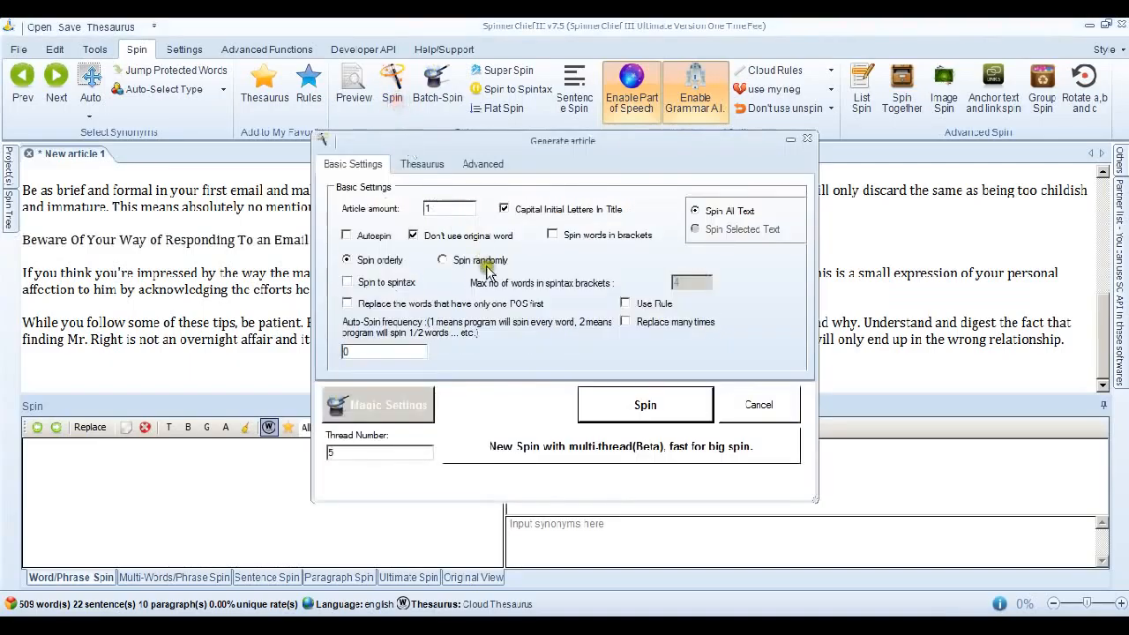
pyautogui.click(644, 404)
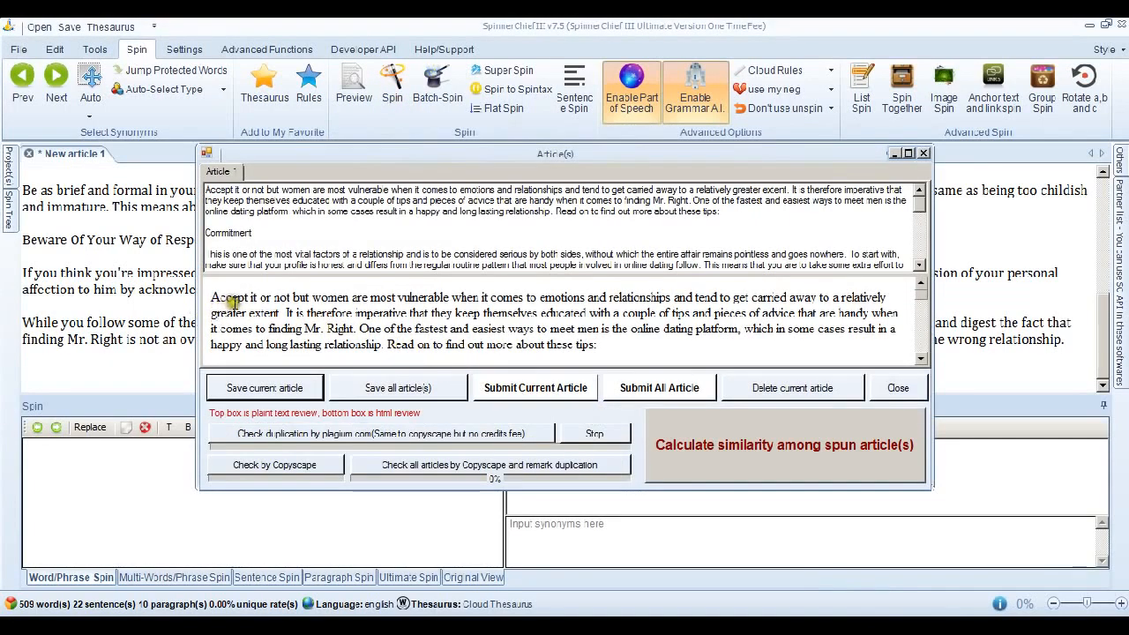
pyautogui.click(302, 468)
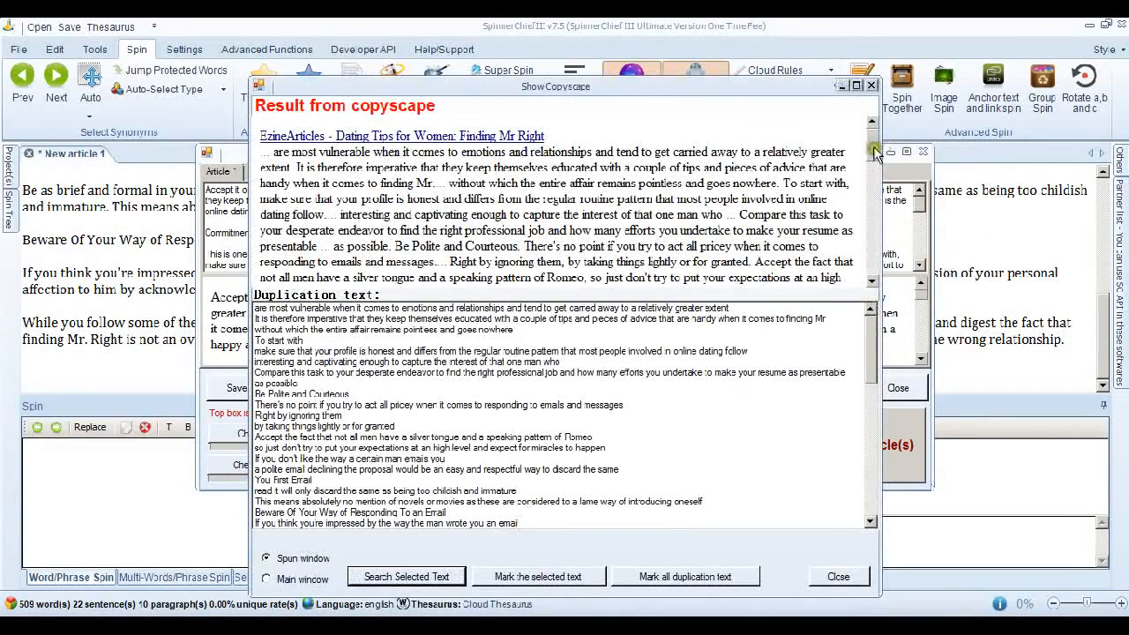
pyautogui.moveTo(874, 152)
pyautogui.mouseDown()
pyautogui.moveTo(882, 209)
pyautogui.moveTo(873, 134)
pyautogui.mouseUp()
pyautogui.moveTo(873, 319)
pyautogui.mouseDown()
pyautogui.moveTo(866, 432)
pyautogui.moveTo(869, 305)
pyautogui.mouseUp()
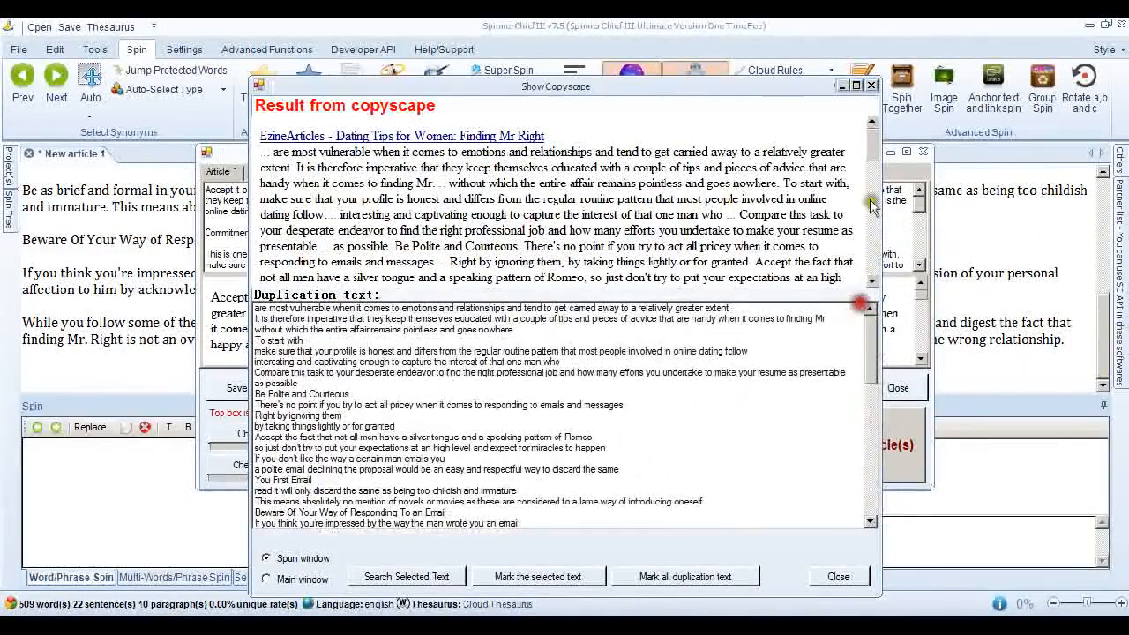
pyautogui.click(871, 85)
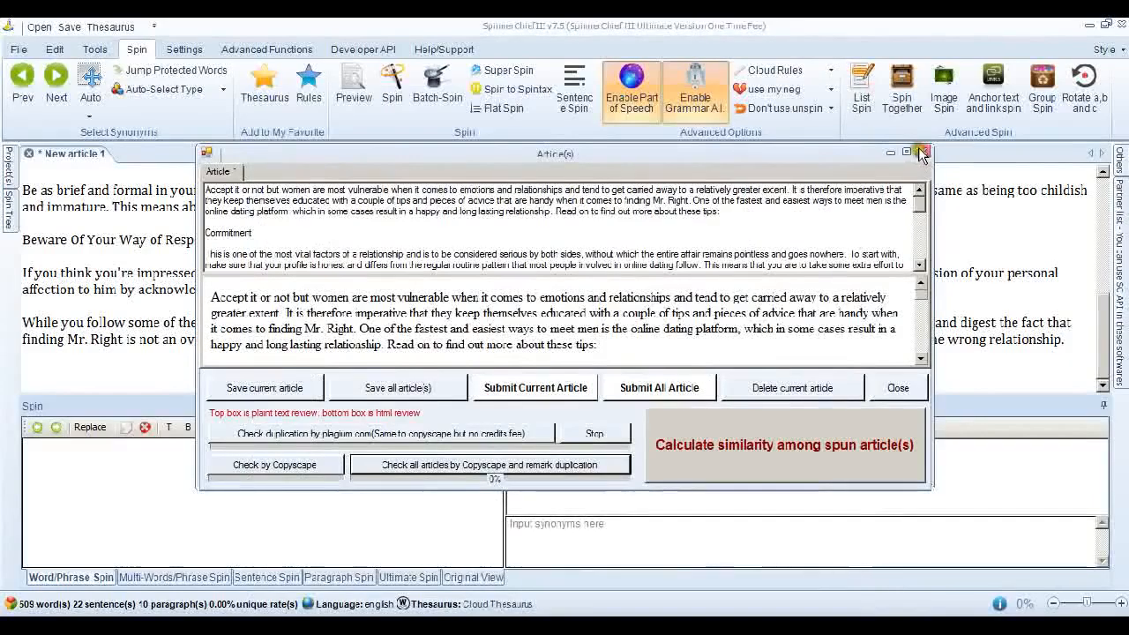
pyautogui.click(922, 154)
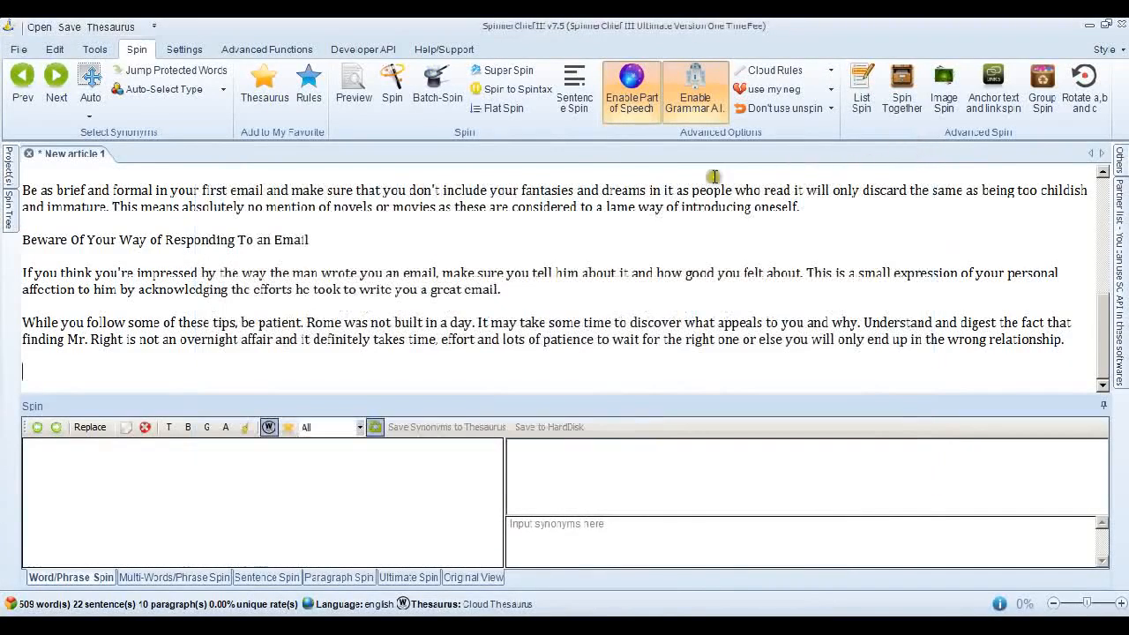
# Super Spin the dating article as readable and unique at the balanced level, and generate one spun article
pyautogui.click(517, 77)
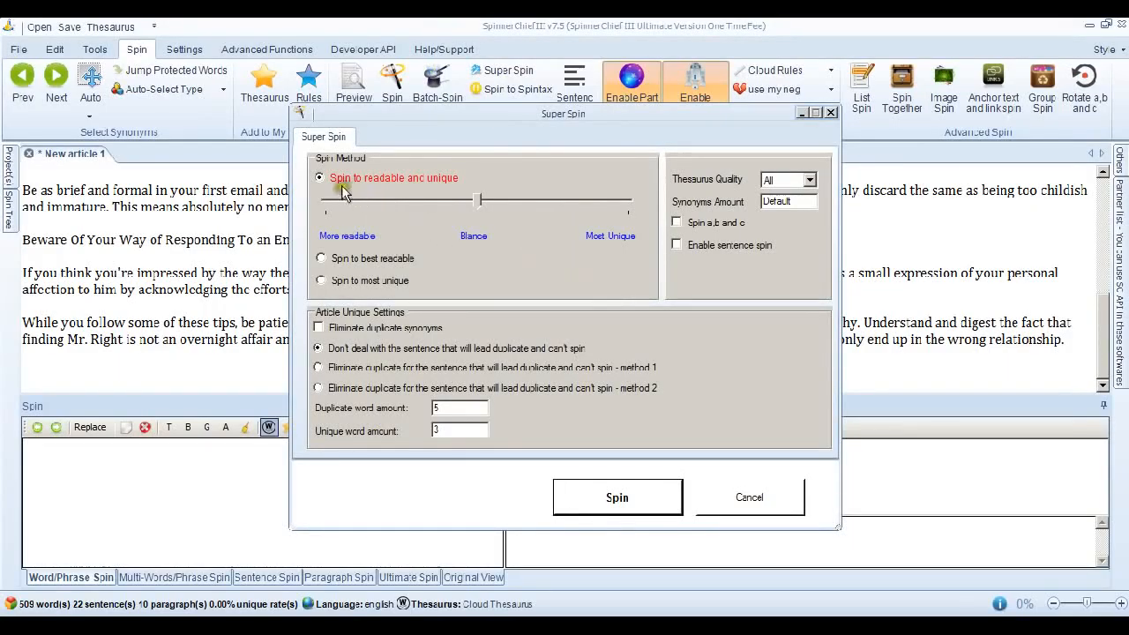
pyautogui.click(618, 498)
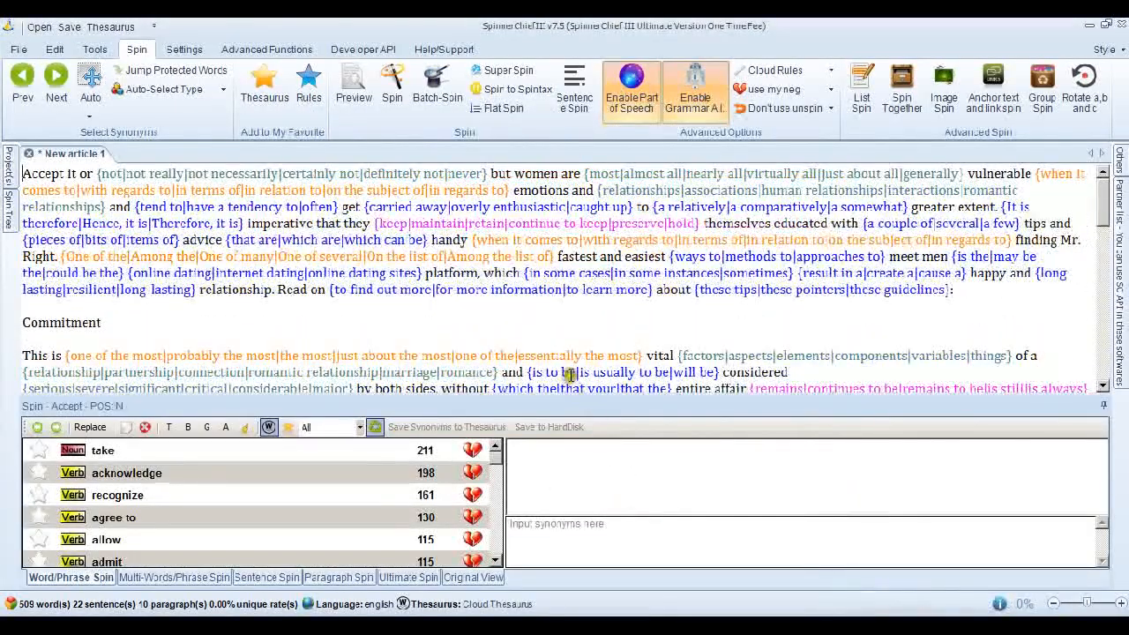
pyautogui.click(395, 110)
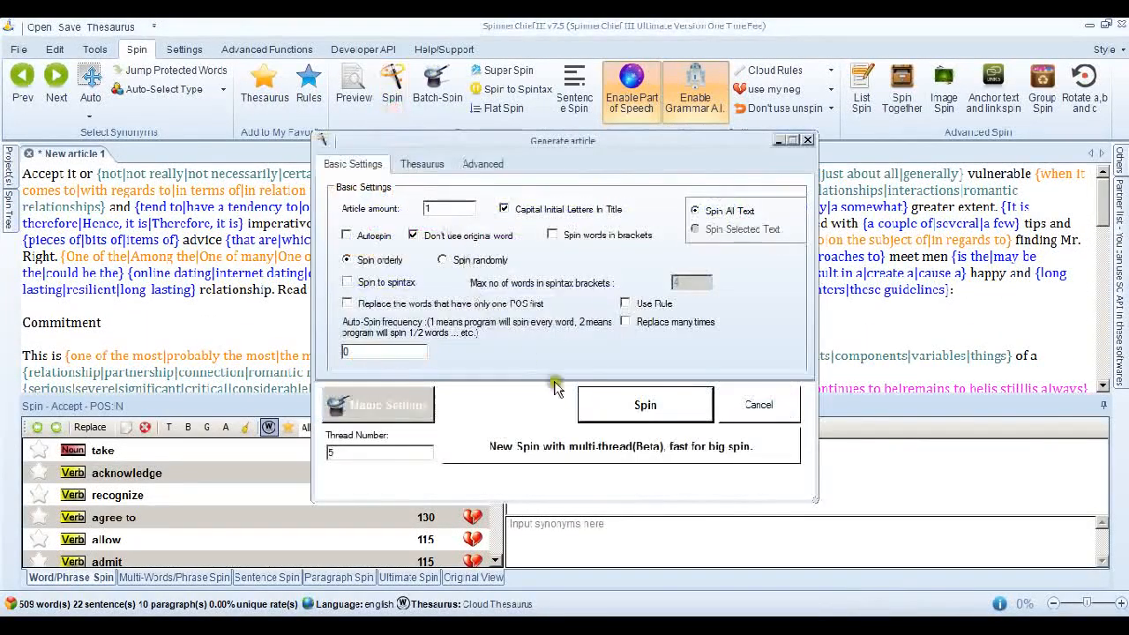
pyautogui.click(646, 405)
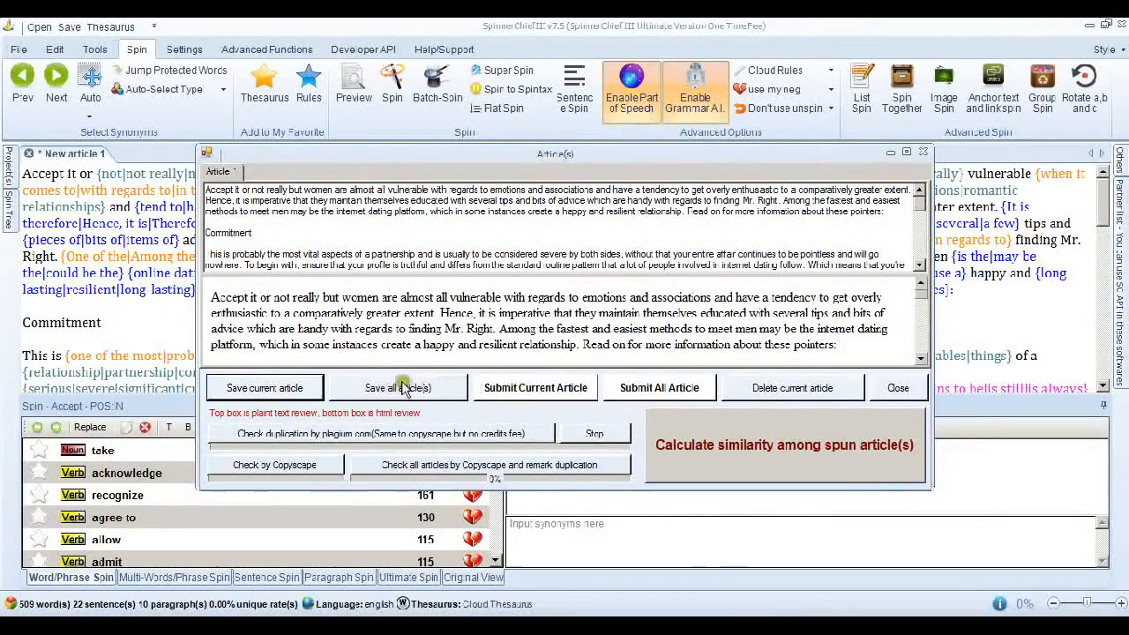
# Check the spun dating article for duplication with Copyscape and return to the article text
pyautogui.click(314, 465)
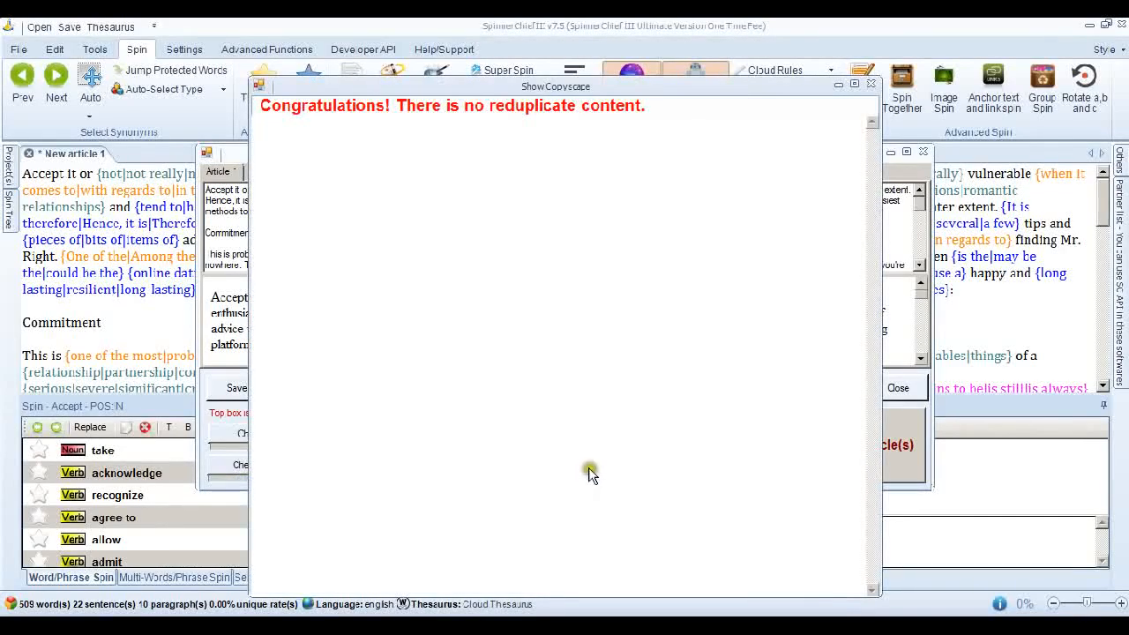
pyautogui.click(814, 152)
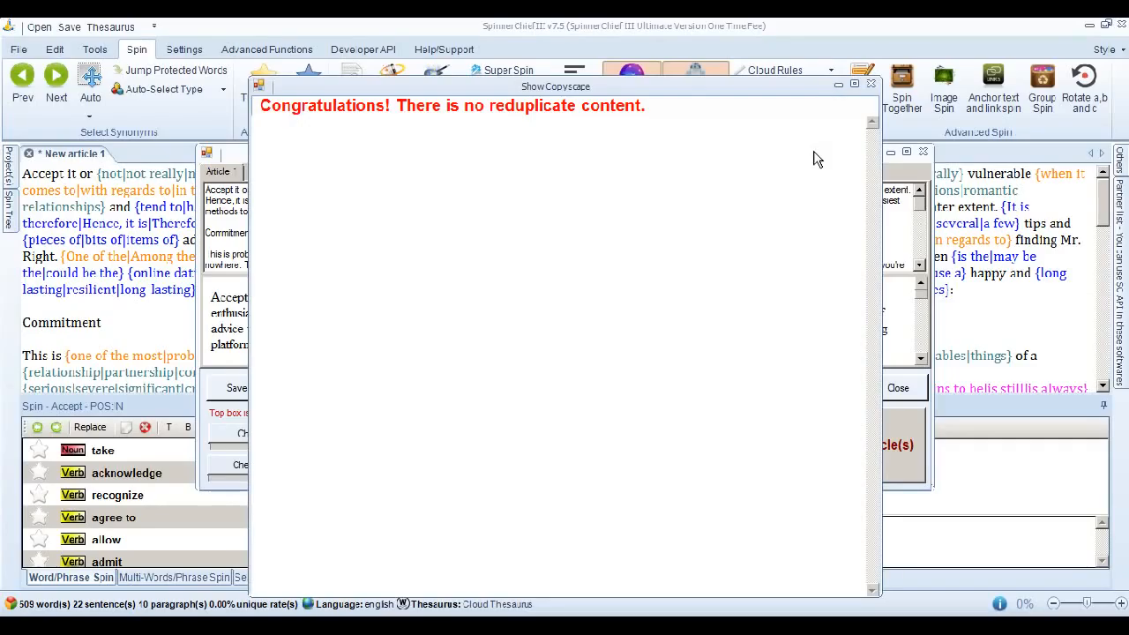
pyautogui.click(870, 88)
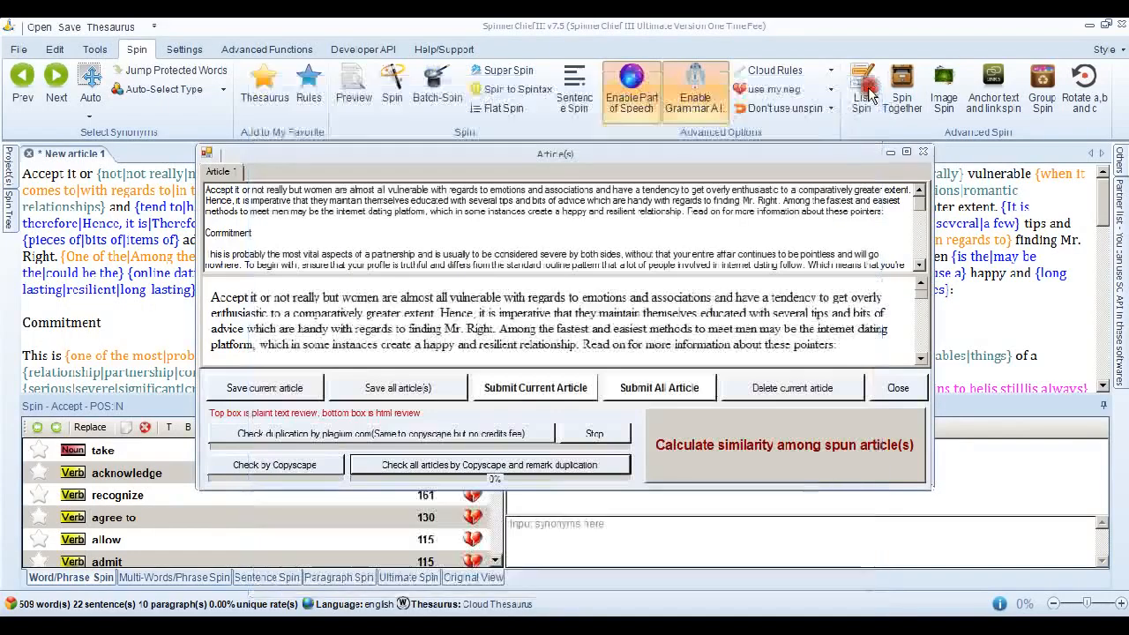
pyautogui.click(924, 152)
pyautogui.click(740, 321)
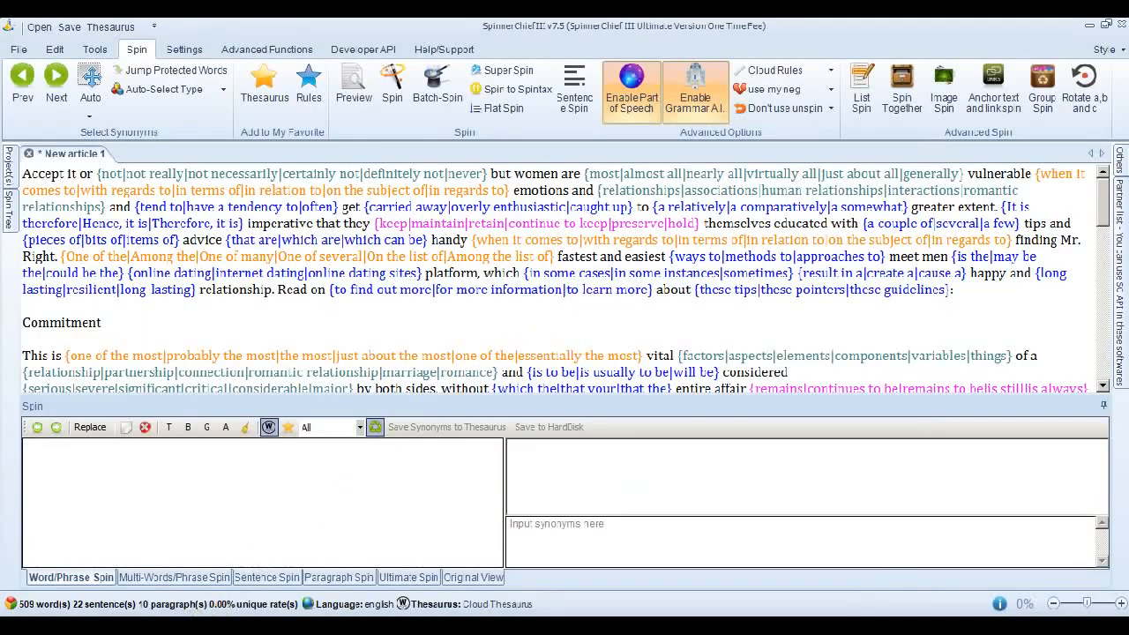
# Replace the entire dating article with the carbohydrates text from article 10.txt in Notepad
pyautogui.hotkey('alt', 'Tab')
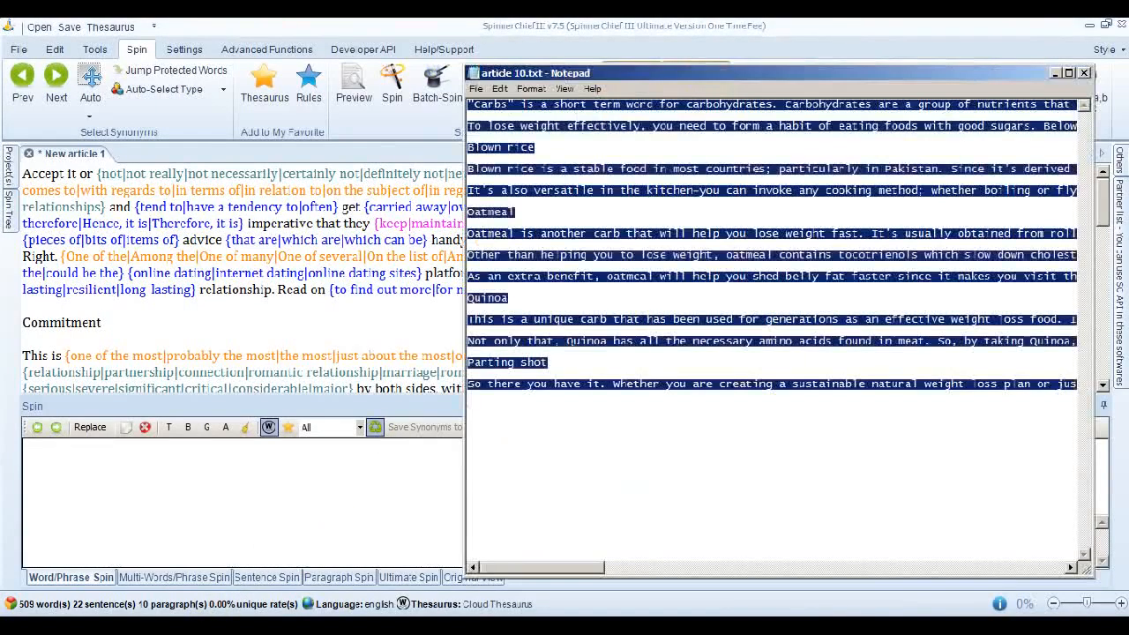
pyautogui.hotkey('alt', 'Tab')
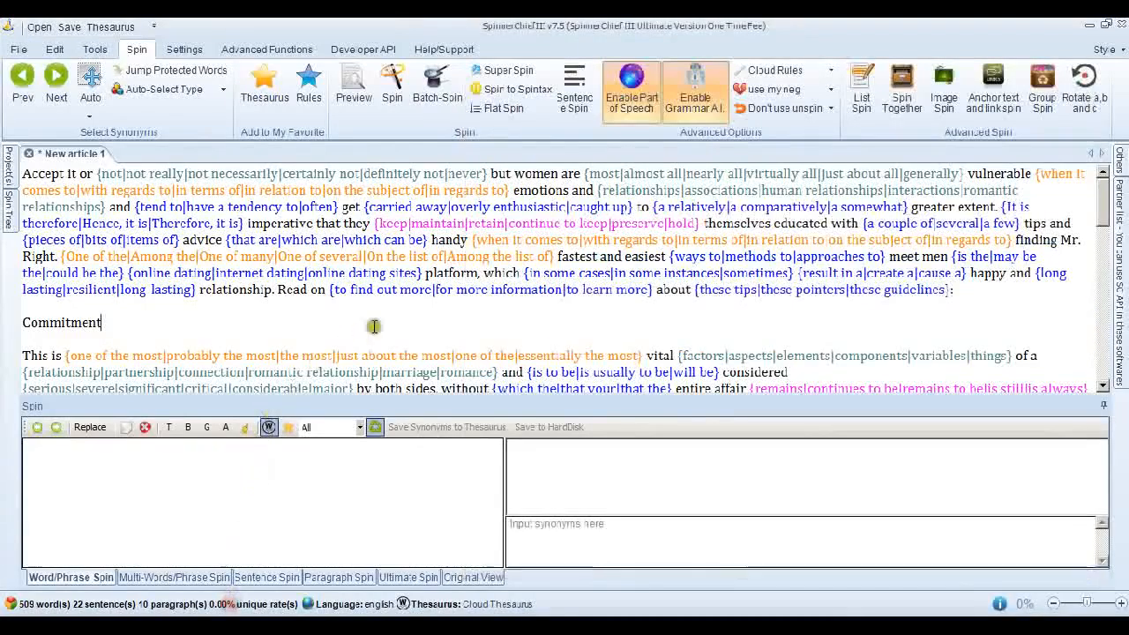
pyautogui.hotkey('ctrl', 'a')
pyautogui.hotkey('ctrl', 'v')
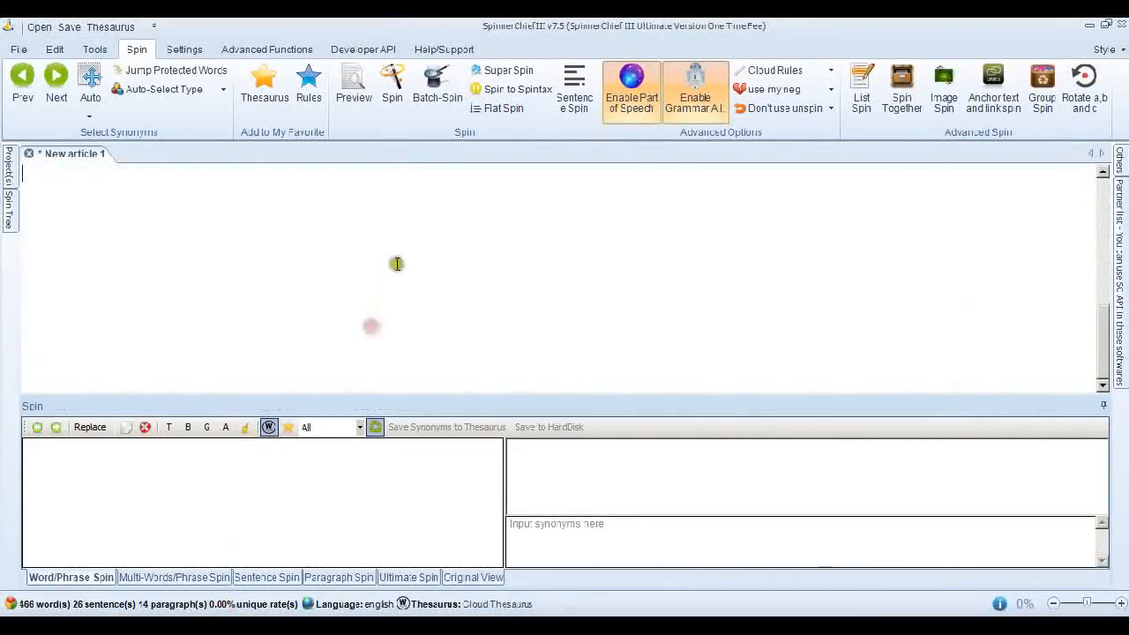
pyautogui.moveTo(1105, 344); pyautogui.dragTo(1099, 204)
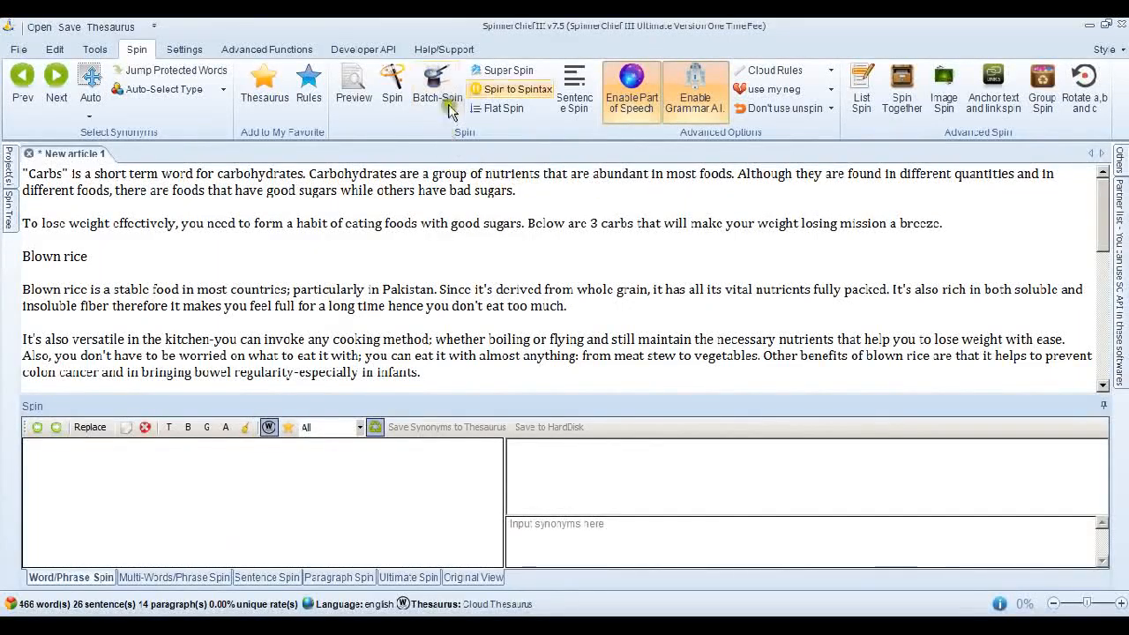
# Super Spin the carbs article as readable and unique at the balanced level, and generate one spun article
pyautogui.click(509, 72)
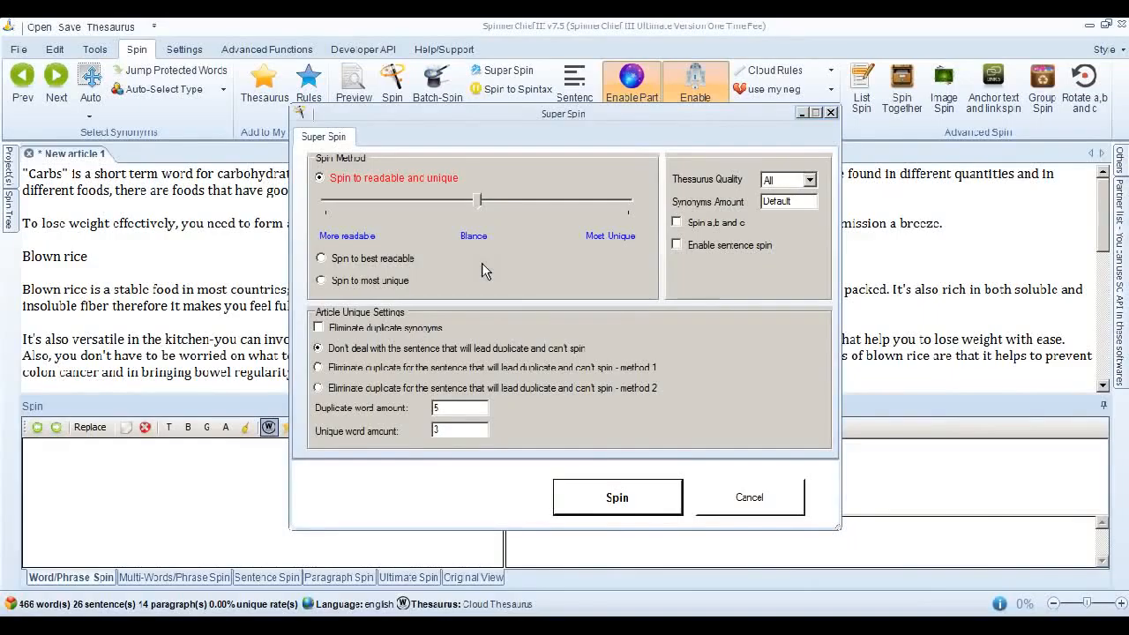
pyautogui.click(604, 498)
pyautogui.click(606, 500)
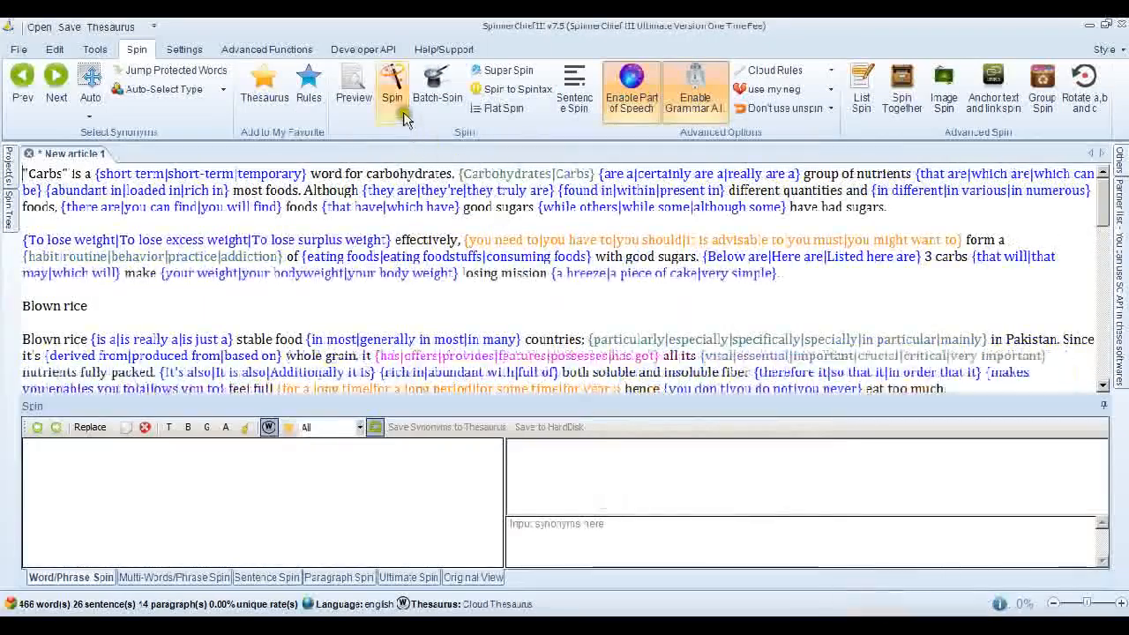
pyautogui.click(392, 97)
pyautogui.click(651, 410)
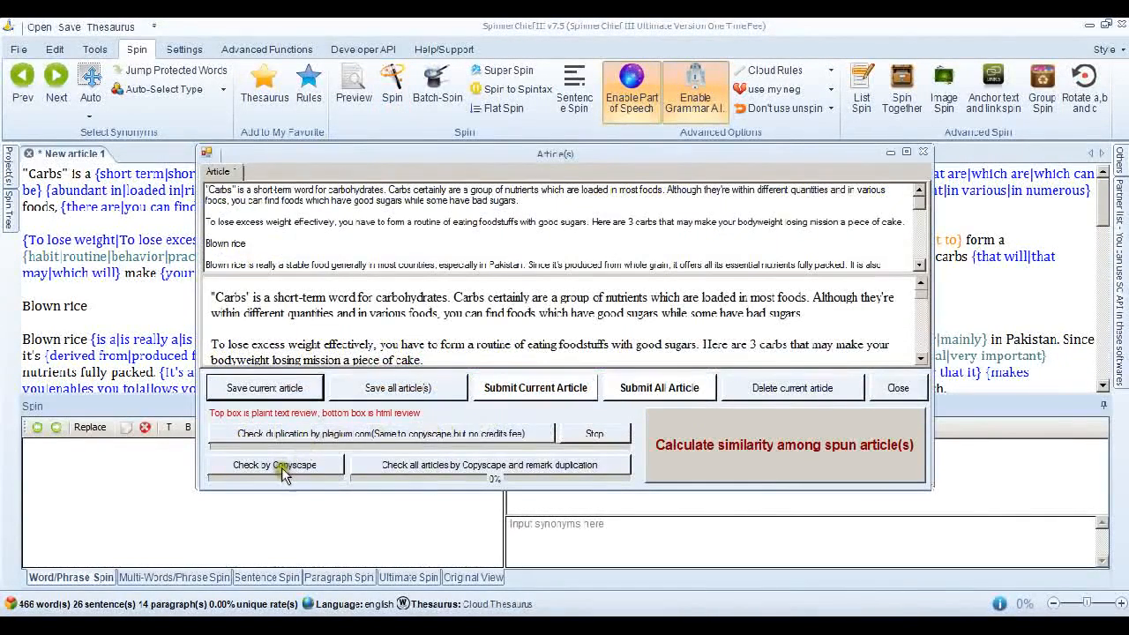
# Check the balanced carbs spin with Copyscape, examine its duplicated passages and close the result windows
pyautogui.click(282, 468)
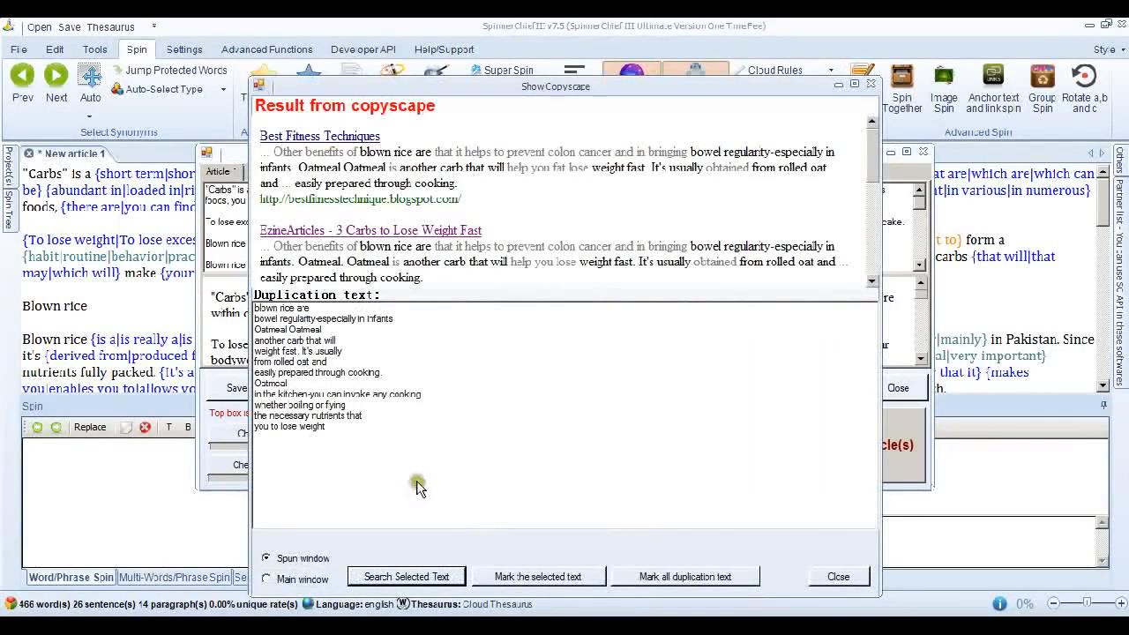
pyautogui.click(874, 163)
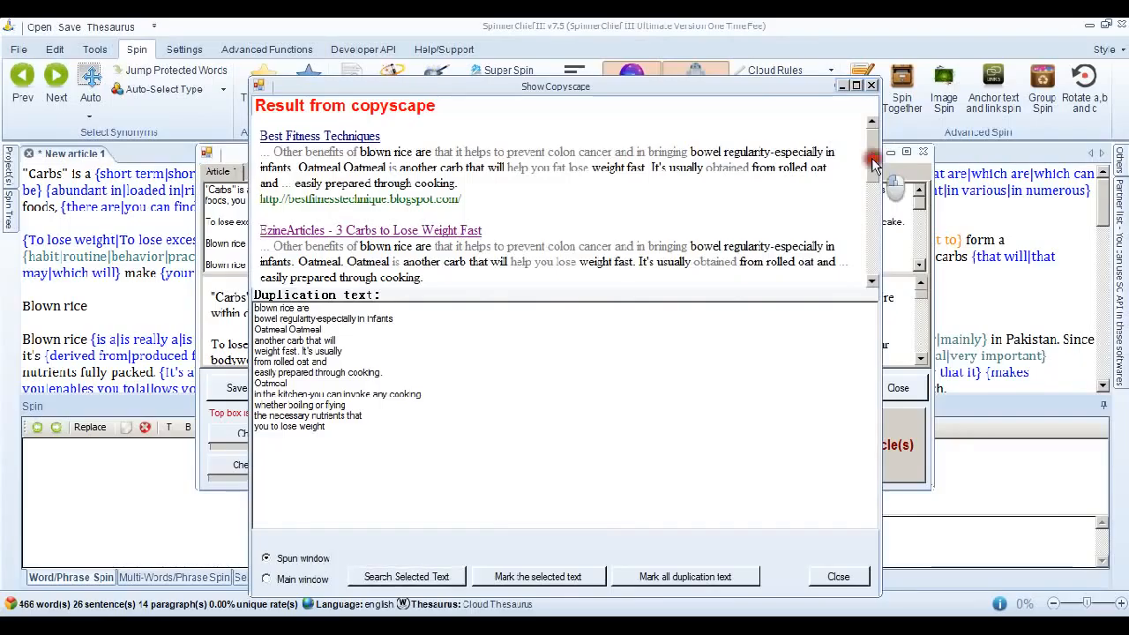
pyautogui.moveTo(873, 163)
pyautogui.mouseDown()
pyautogui.moveTo(873, 243)
pyautogui.moveTo(878, 145)
pyautogui.mouseUp()
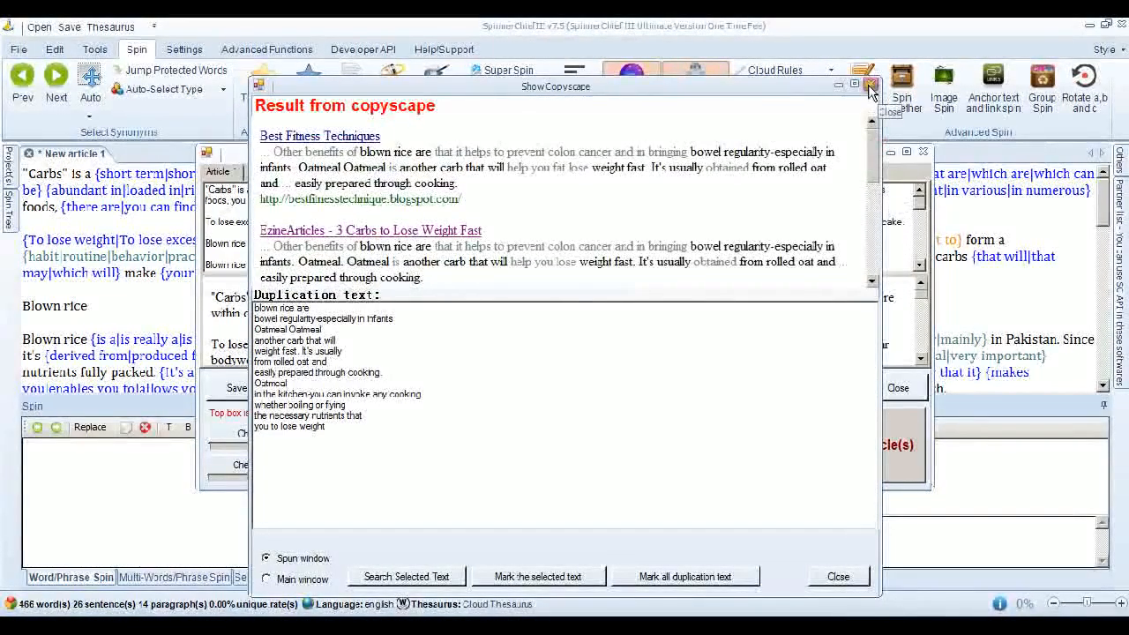
pyautogui.click(871, 88)
pyautogui.click(923, 152)
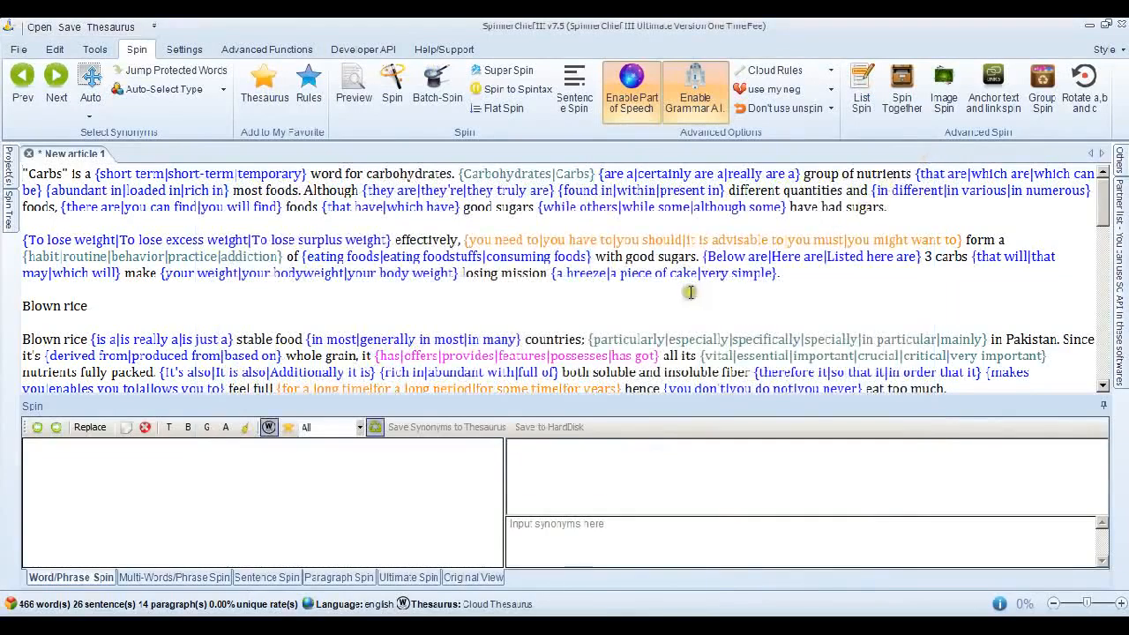
# Replace the spun text with the original carbs article and Super Spin it with the readable-and-unique level at Most Unique
pyautogui.hotkey('ctrl', 'a')
pyautogui.press('Delete')
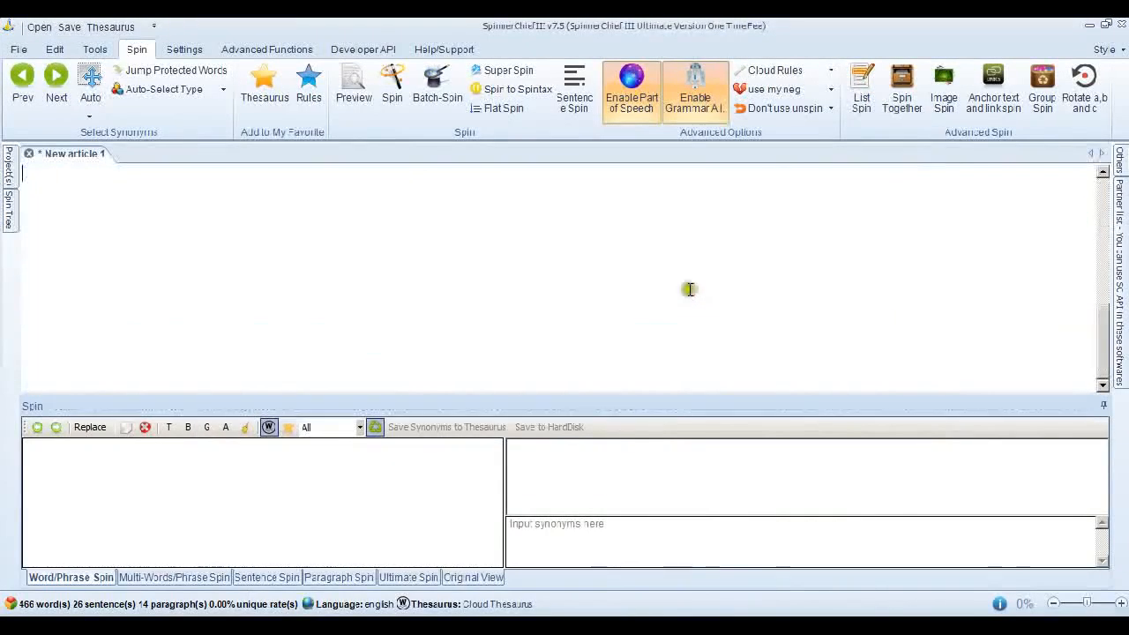
pyautogui.click(508, 71)
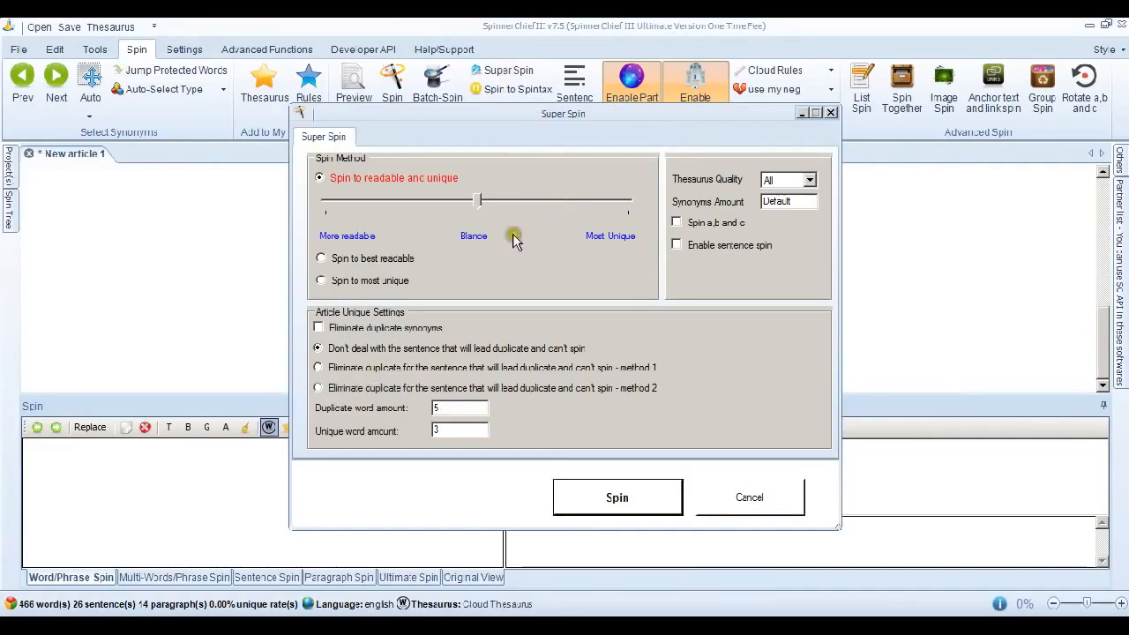
pyautogui.moveTo(476, 206); pyautogui.dragTo(629, 208)
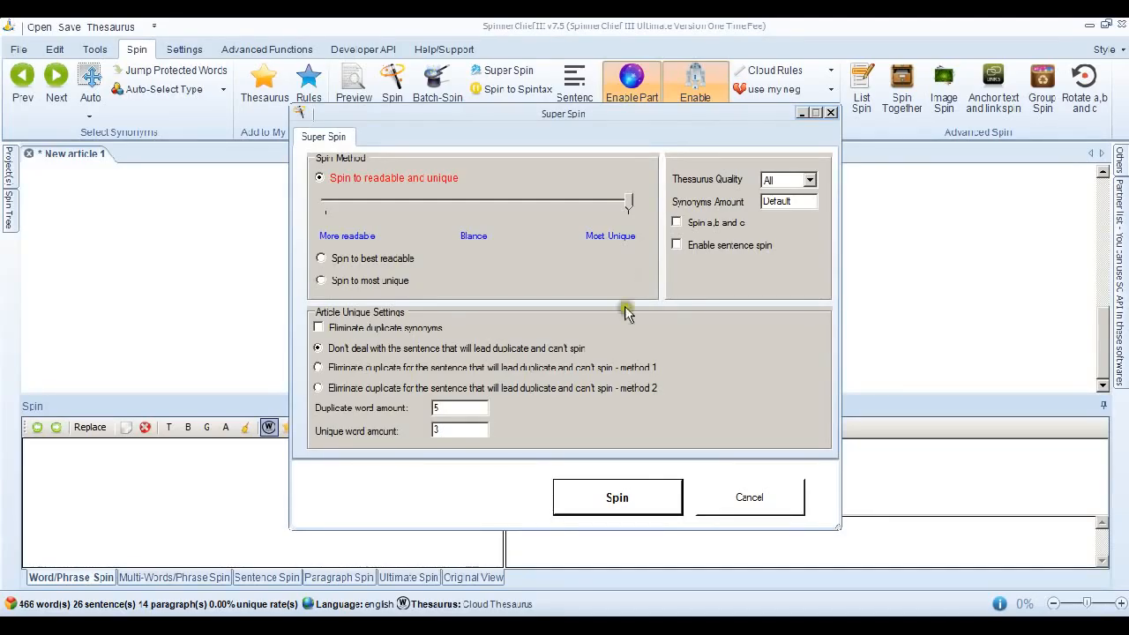
pyautogui.click(640, 508)
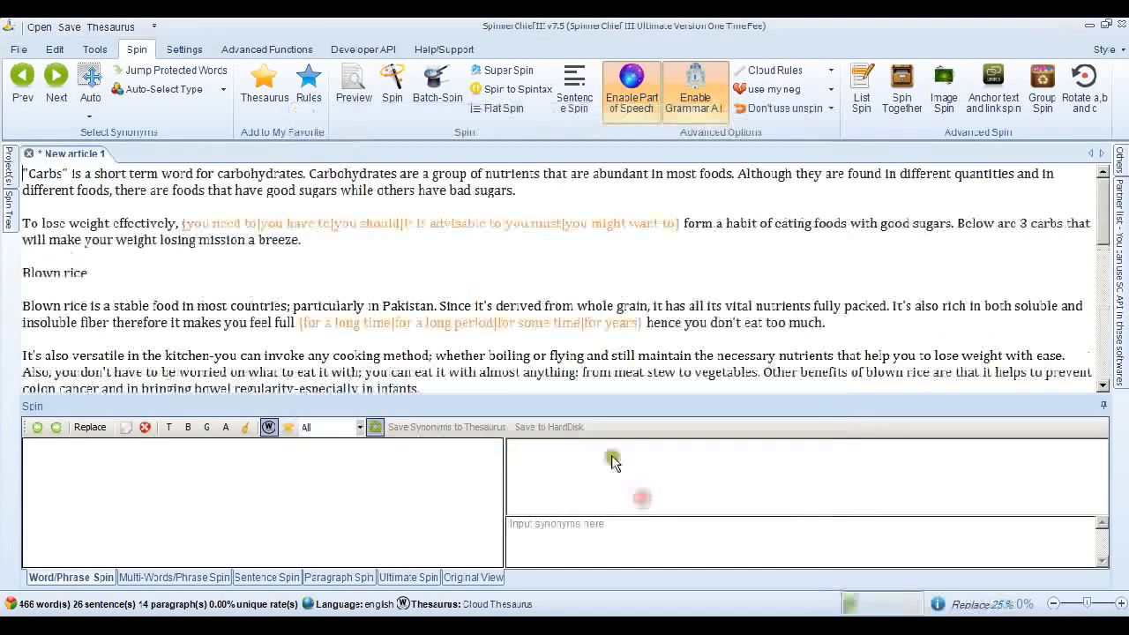
# Generate one article from the Most Unique spin, check it for duplication with Copyscape and close the report
pyautogui.click(391, 104)
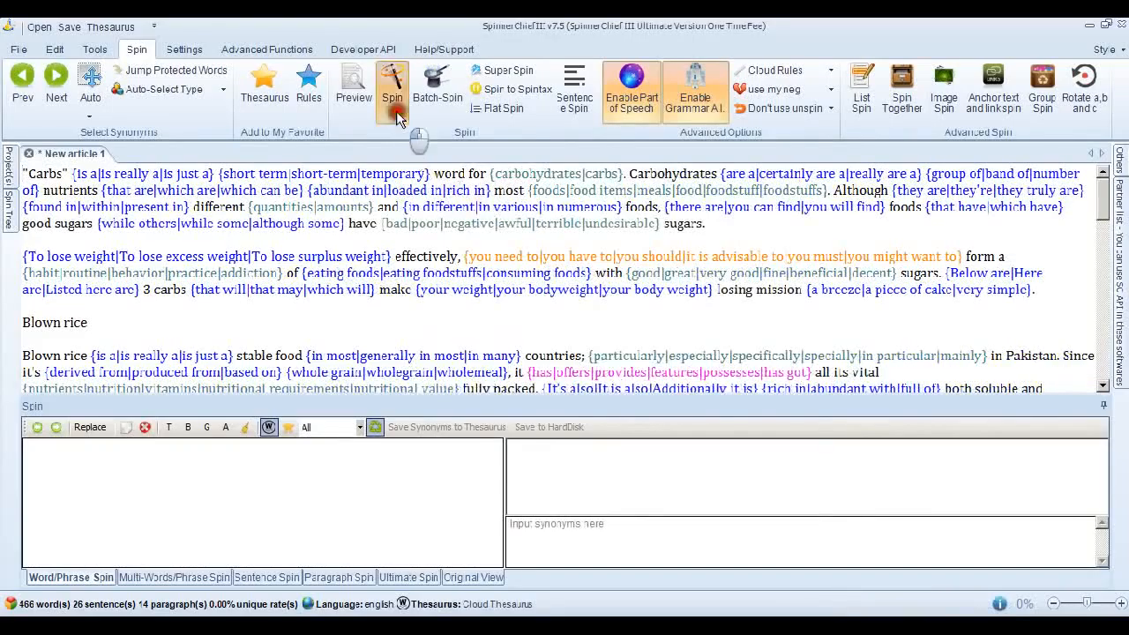
pyautogui.click(662, 408)
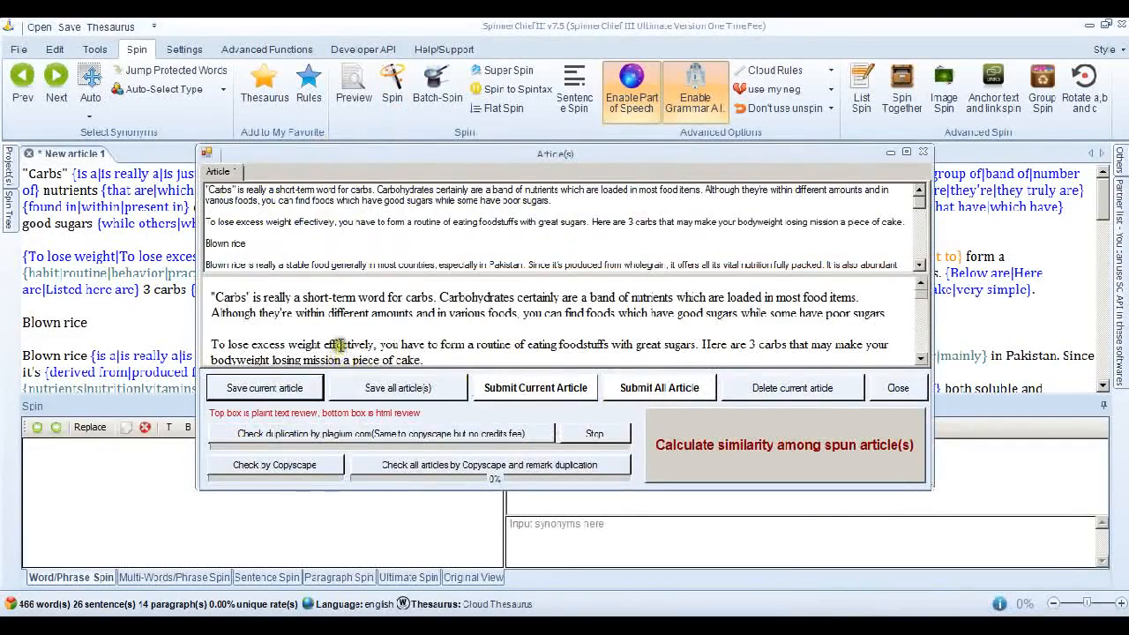
pyautogui.click(313, 471)
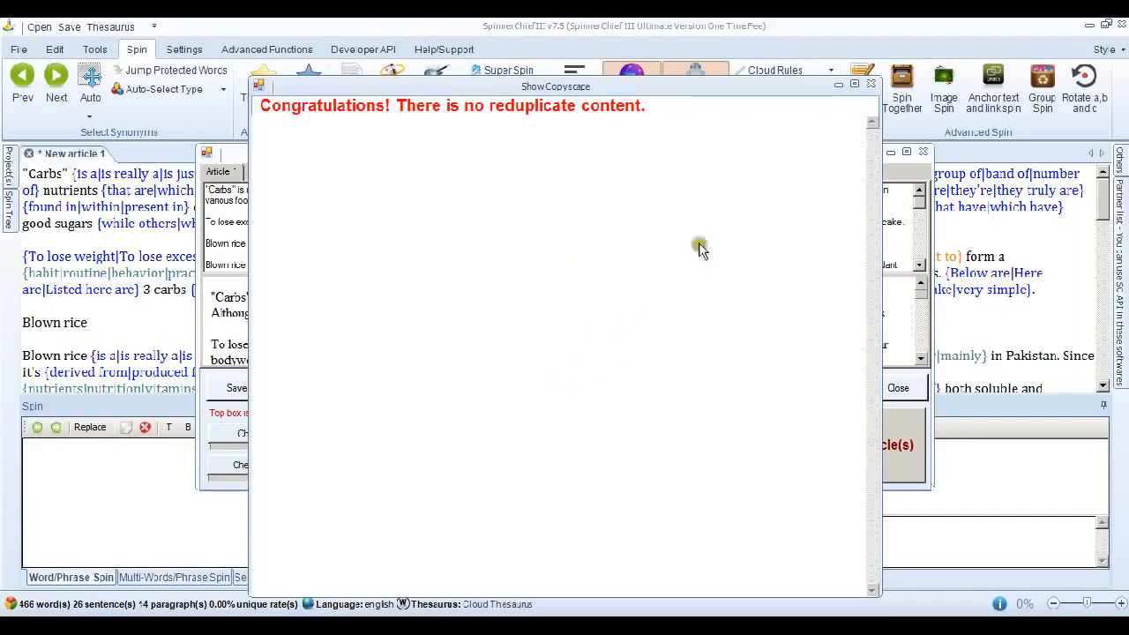
pyautogui.click(871, 86)
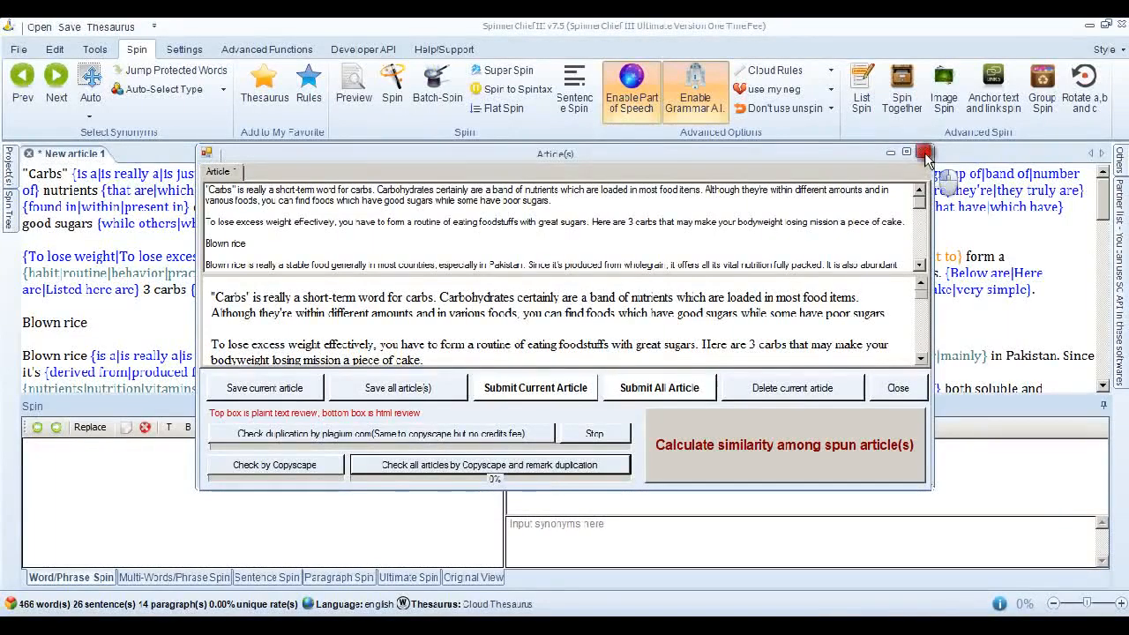
# Close the generated article and replace the spun carbs text with the article from "article 5 pass copyscape 2.txt"
pyautogui.click(923, 155)
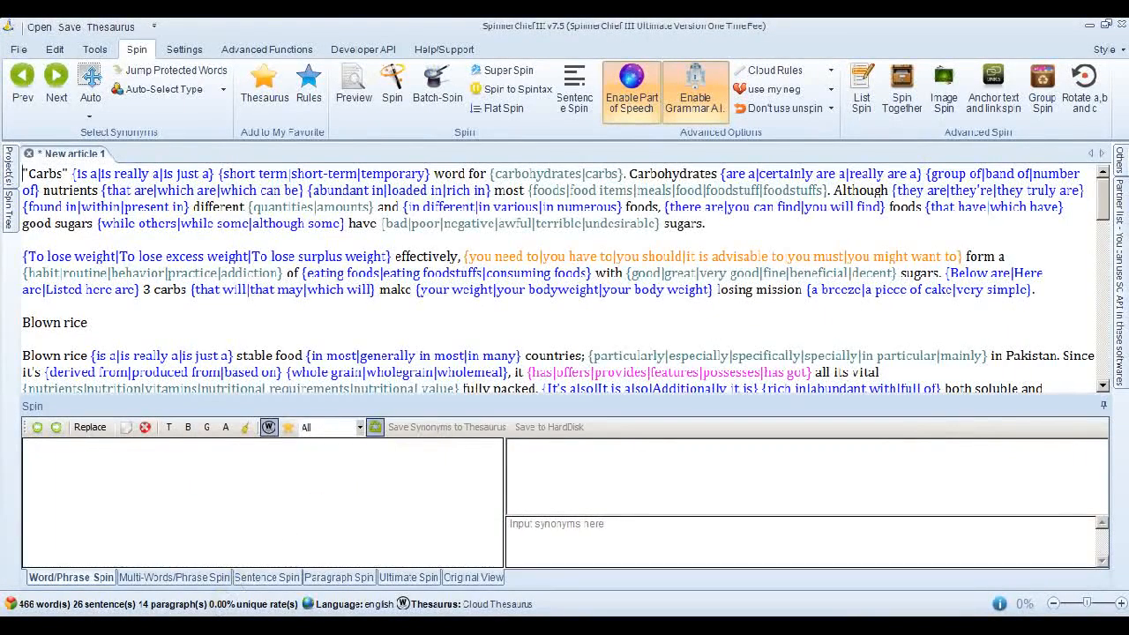
pyautogui.hotkey('alt', 'Tab')
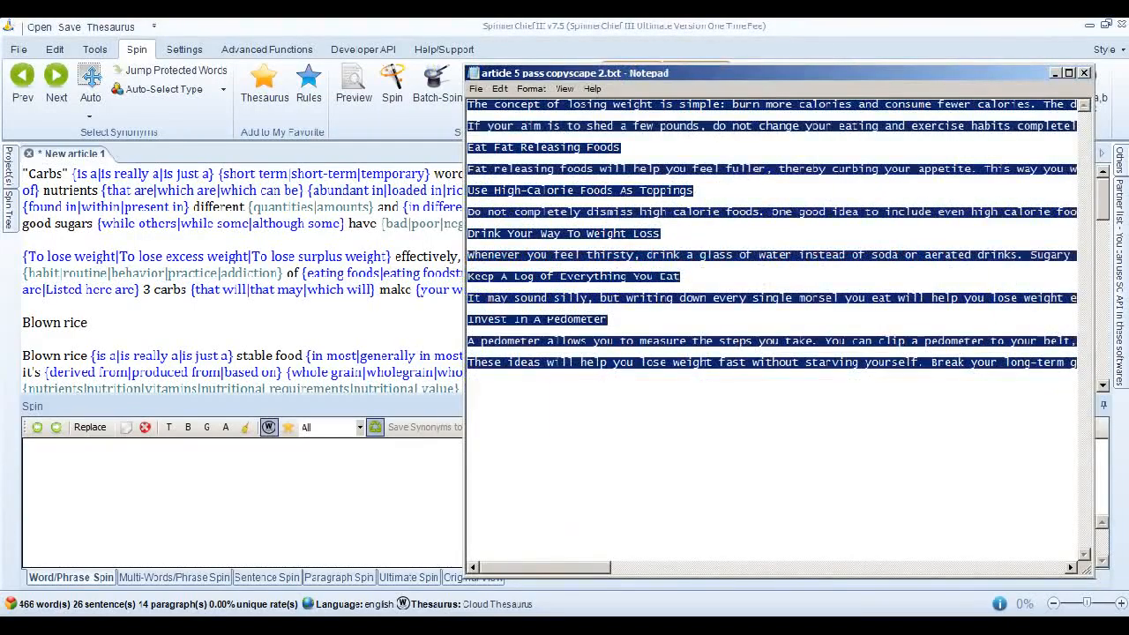
pyautogui.hotkey('alt', 'Tab')
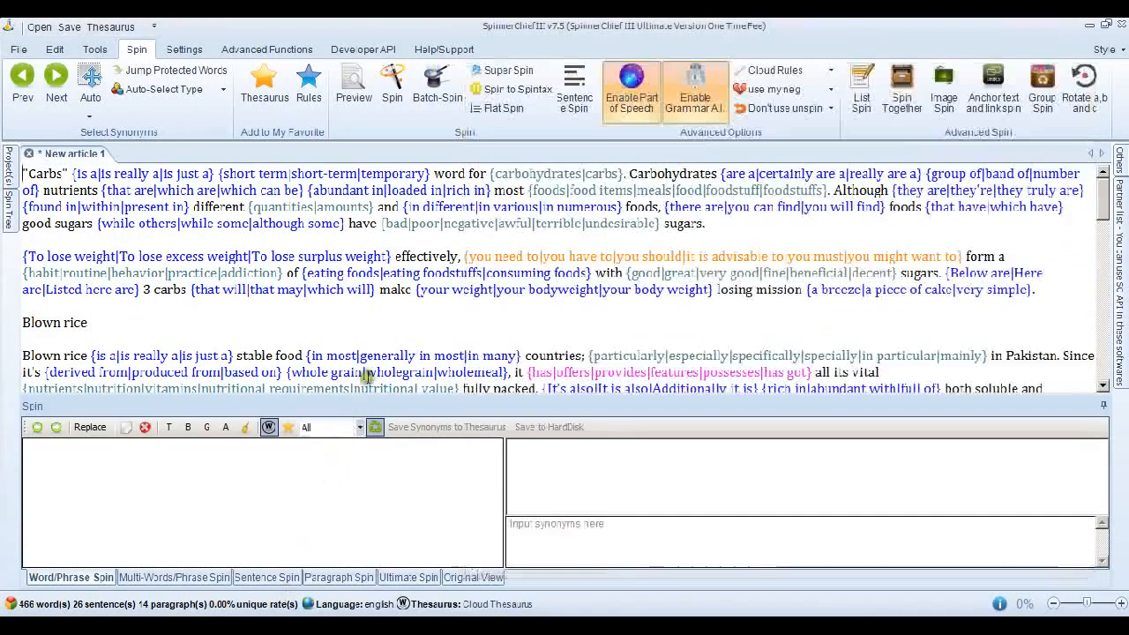
pyautogui.hotkey('ctrl', 'a')
pyautogui.press('Delete')
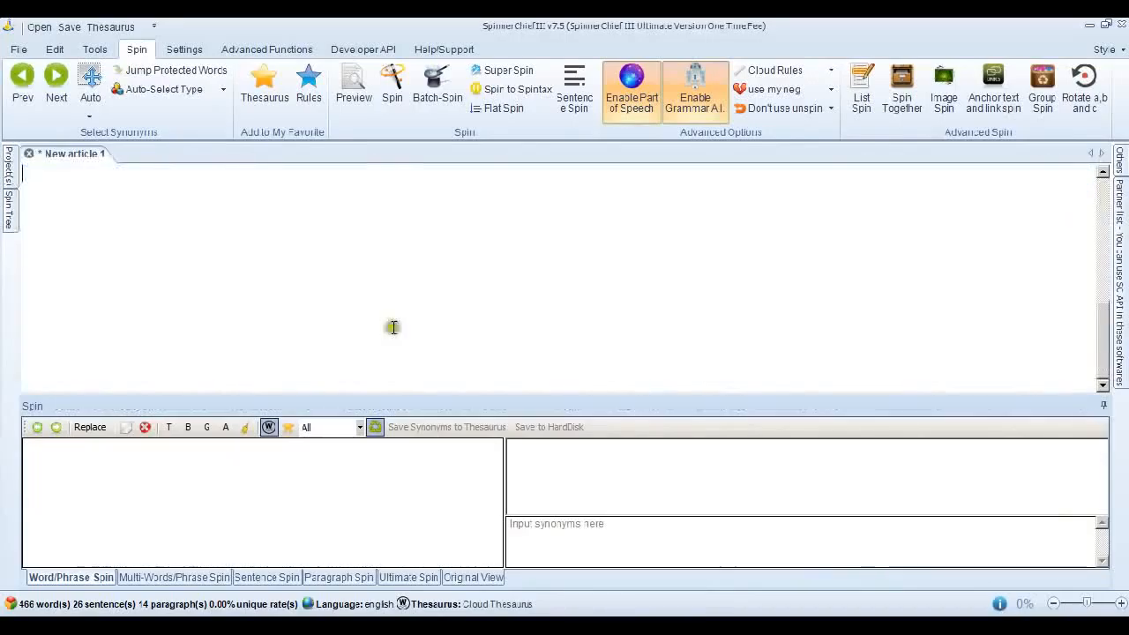
pyautogui.hotkey('ctrl', 'v')
pyautogui.scroll(10, 1094, 330)
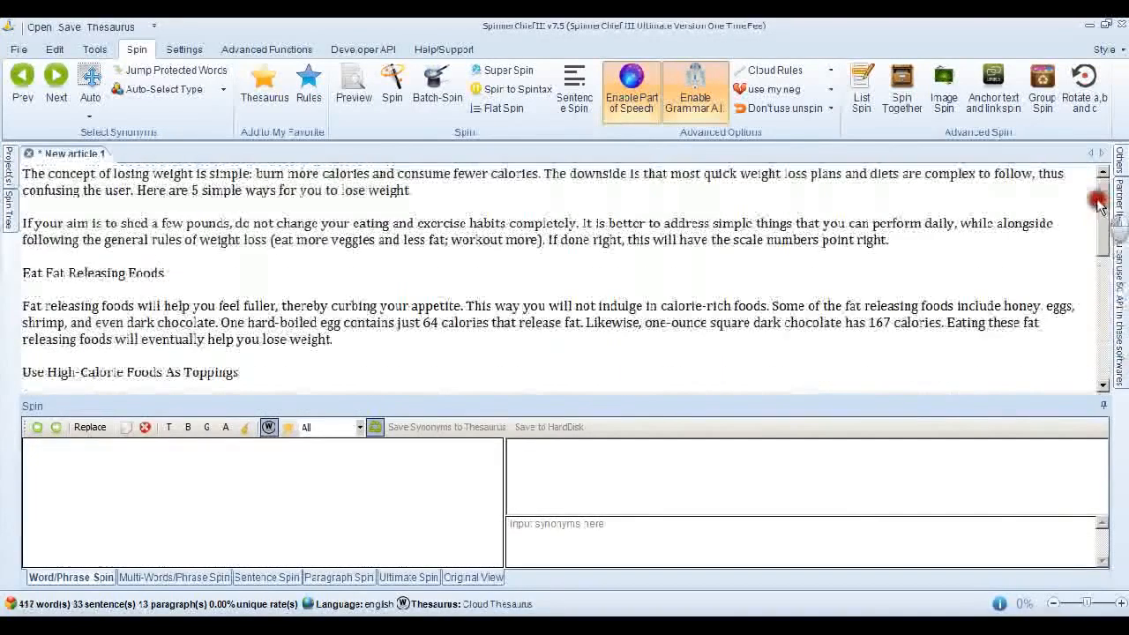
# Super Spin the weight-loss article as readable and unique at Most Unique, and generate one article from it
pyautogui.click(502, 74)
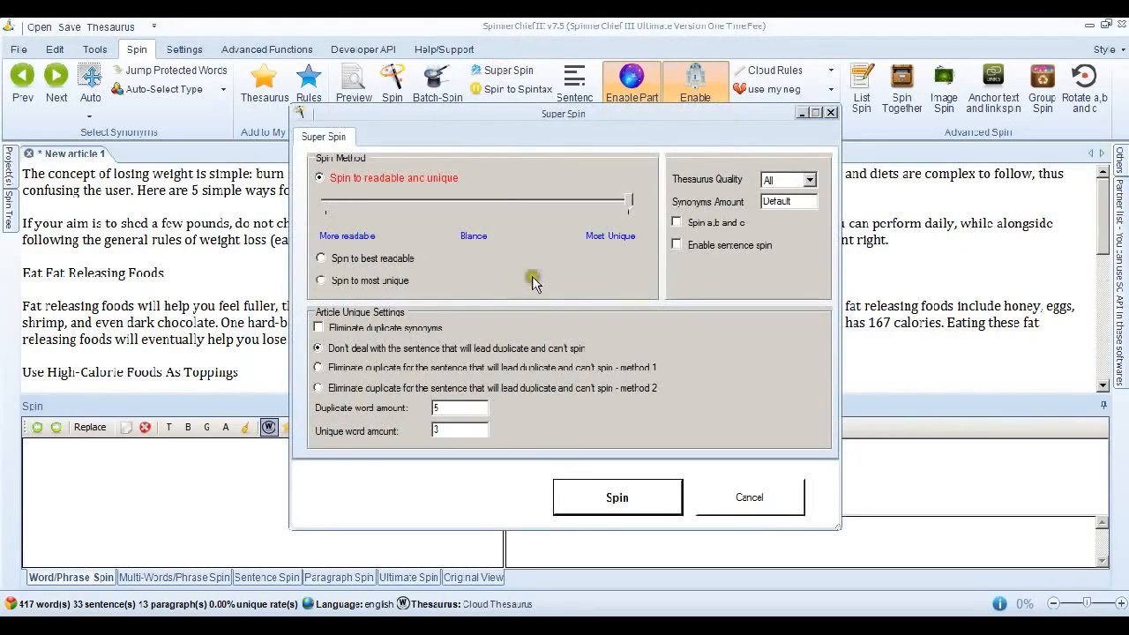
pyautogui.click(645, 496)
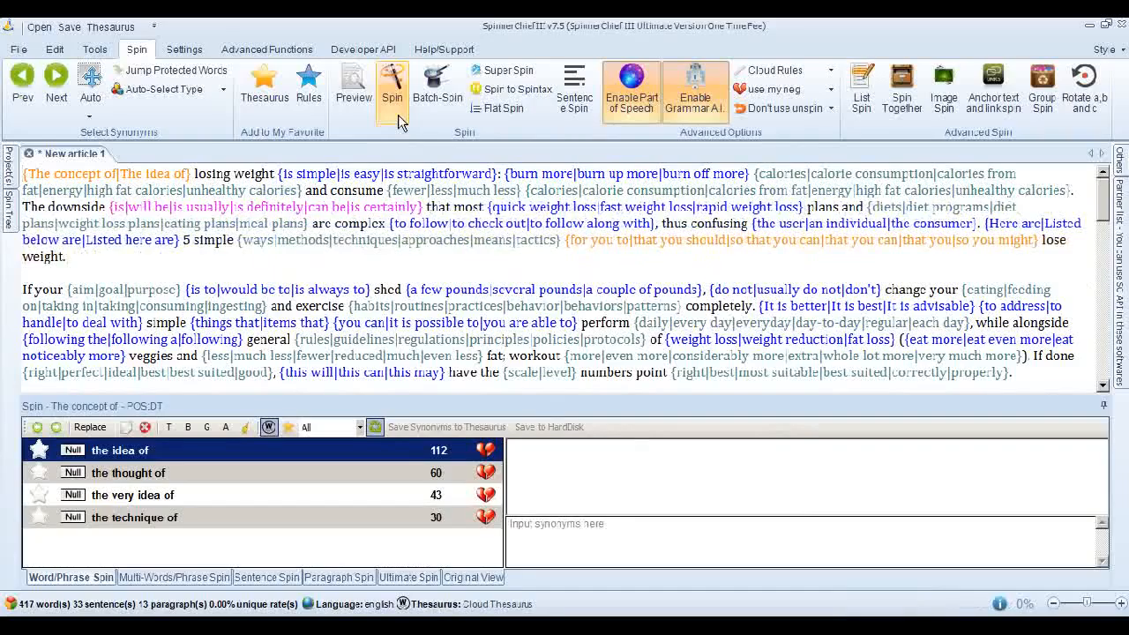
pyautogui.click(399, 120)
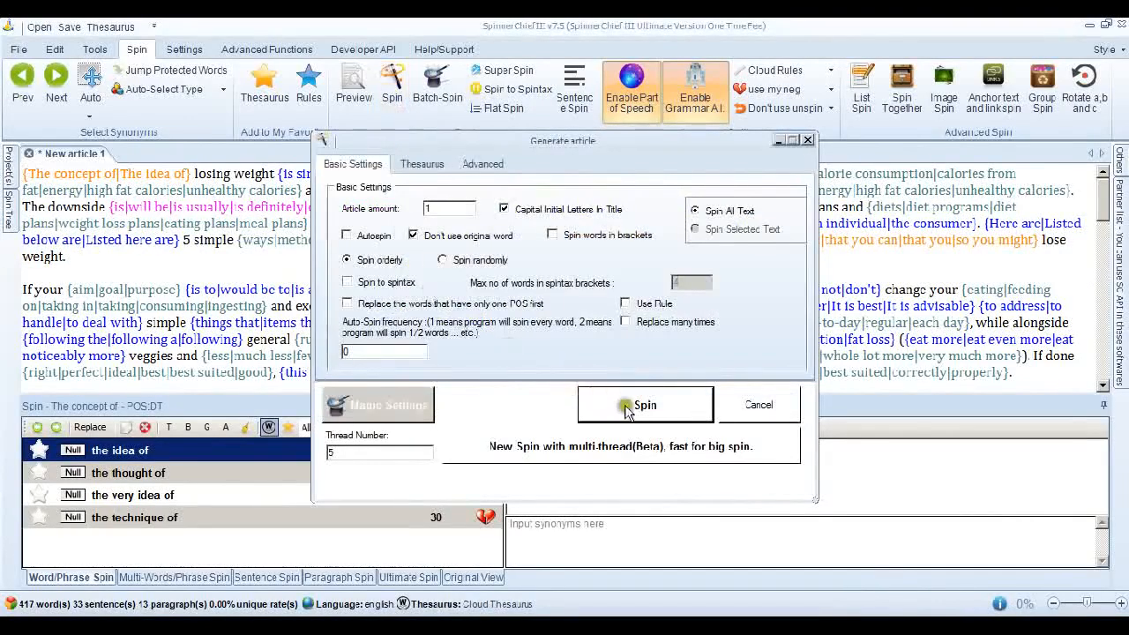
pyautogui.click(645, 408)
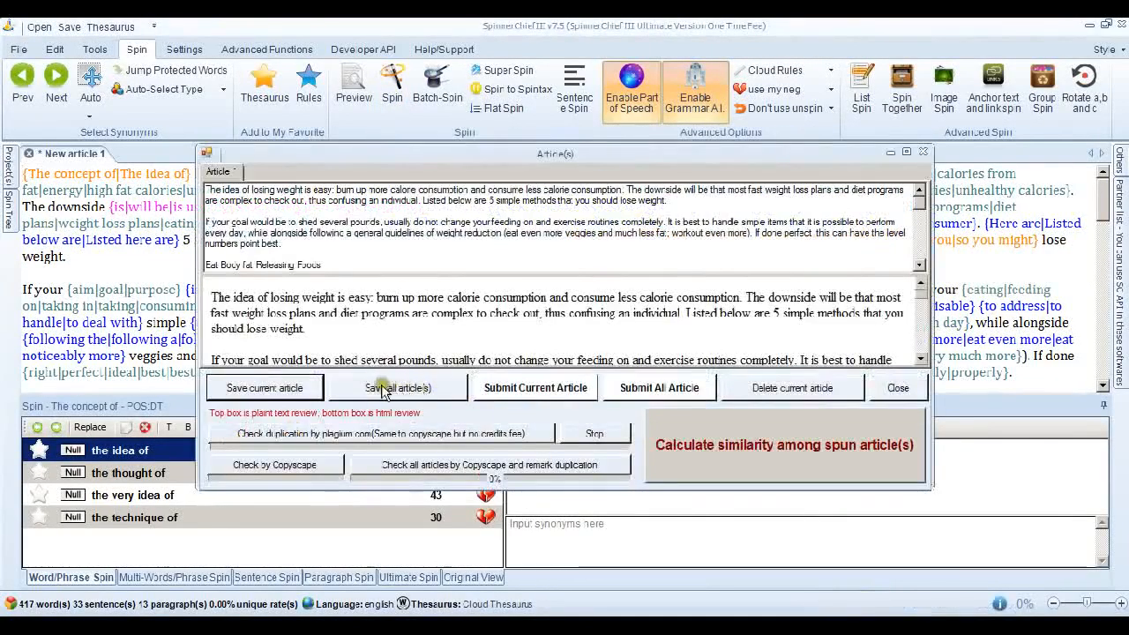
# Check the Most Unique weight-loss spin with Copyscape, examine its duplicated text and close the result windows
pyautogui.click(320, 465)
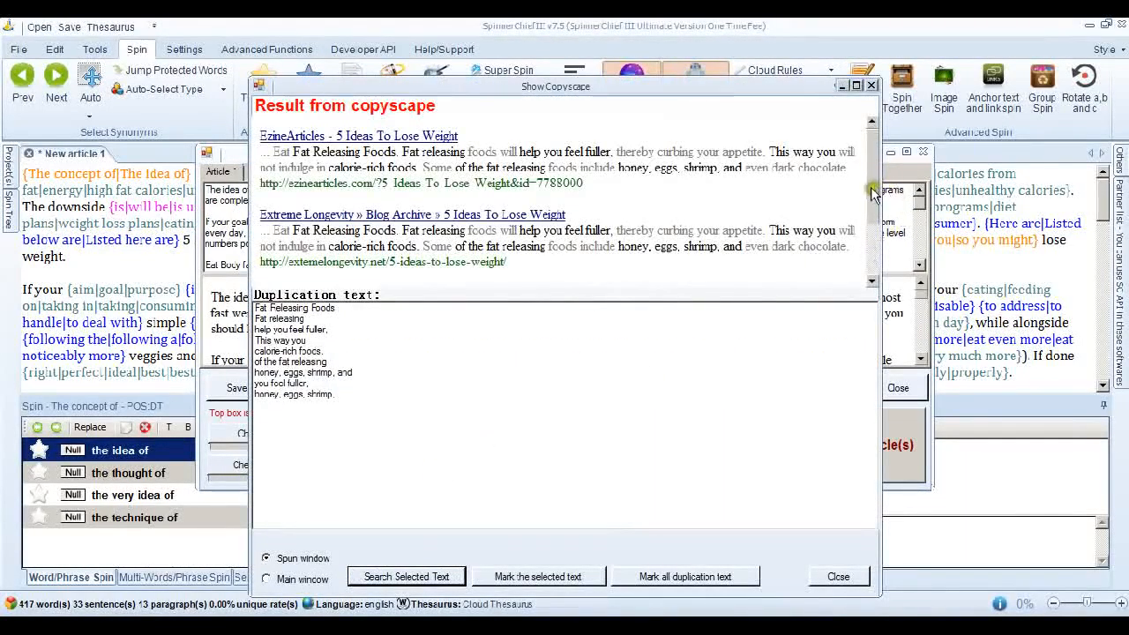
pyautogui.scroll(-2, 870, 202)
pyautogui.moveTo(860, 243); pyautogui.dragTo(868, 161)
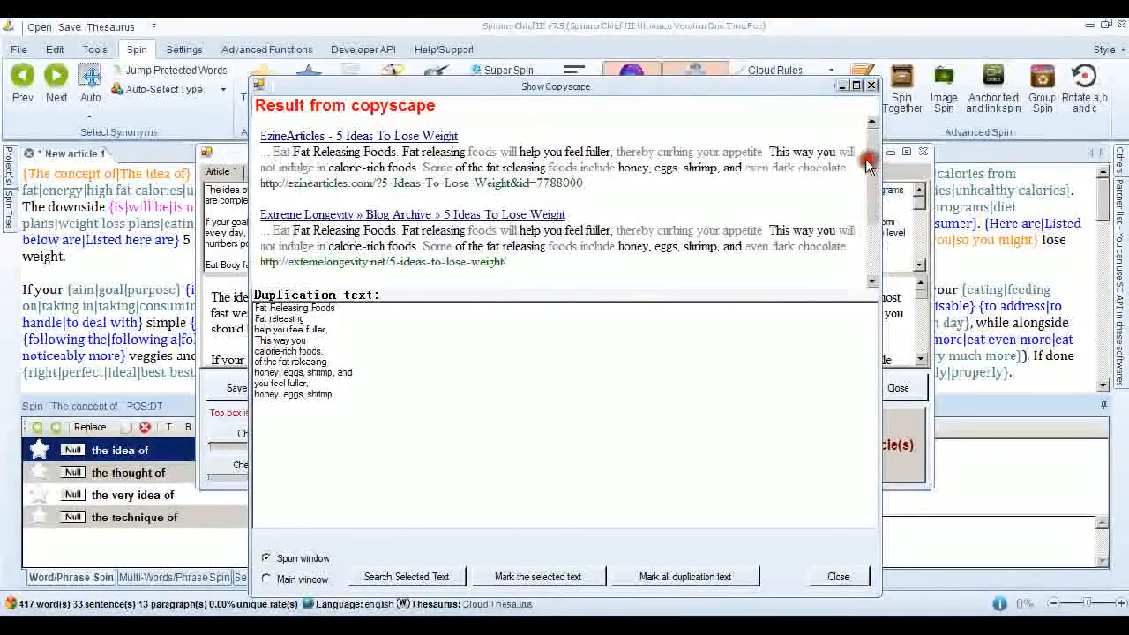
pyautogui.click(871, 86)
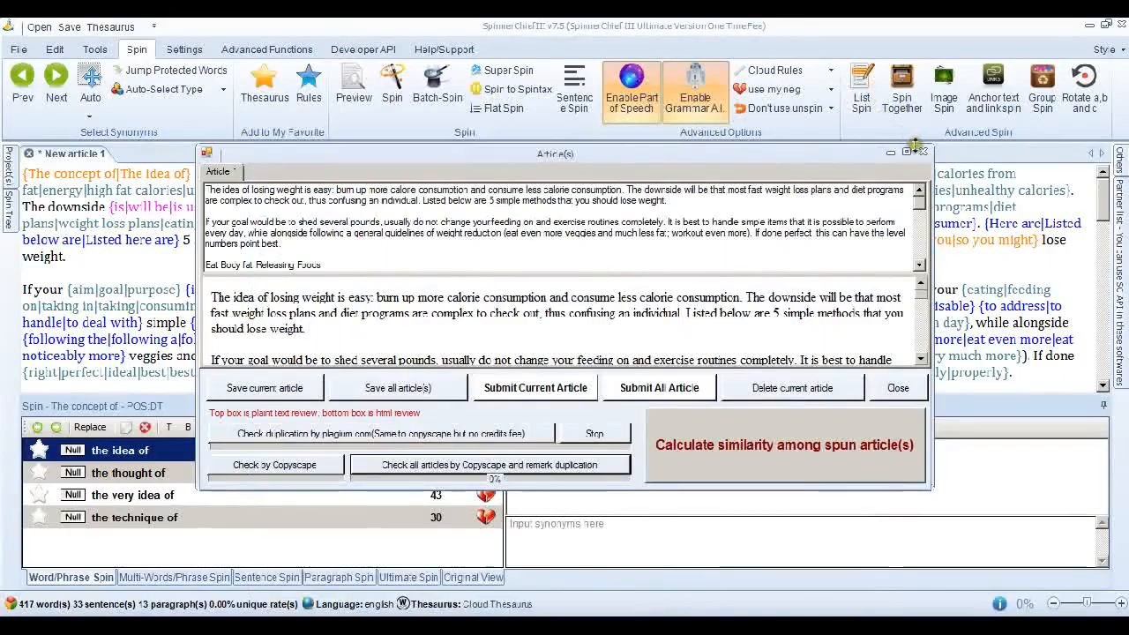
pyautogui.click(924, 152)
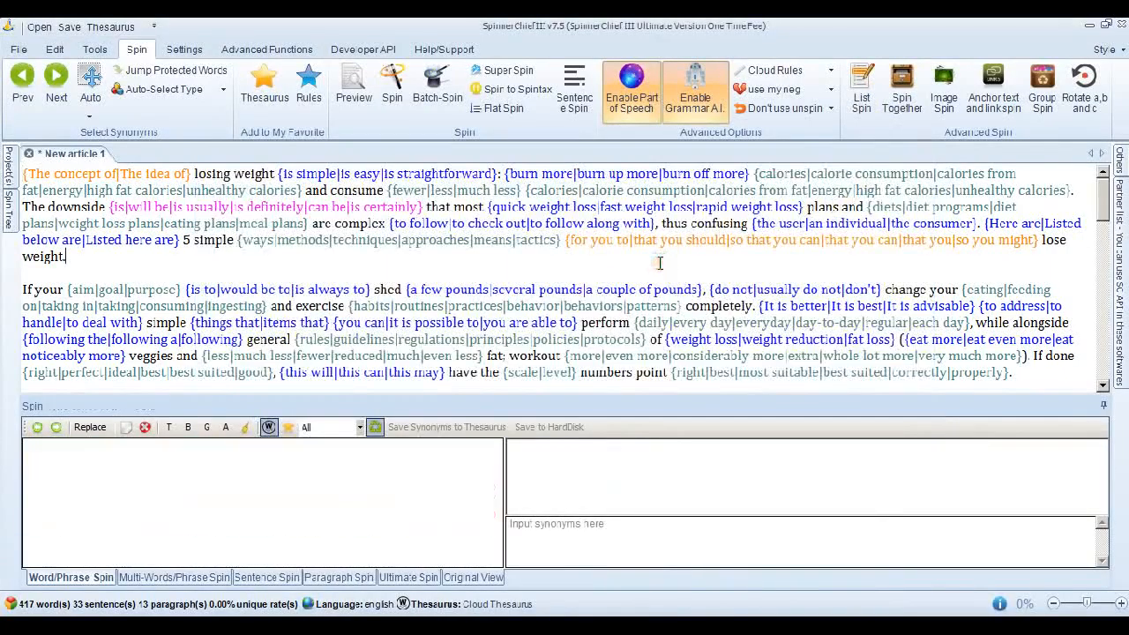
# Restore the original weight-loss article and Super Spin it at the Blance level with Eliminate duplicate synonyms enabled
pyautogui.hotkey('ctrl', 'a')
pyautogui.press('Delete')
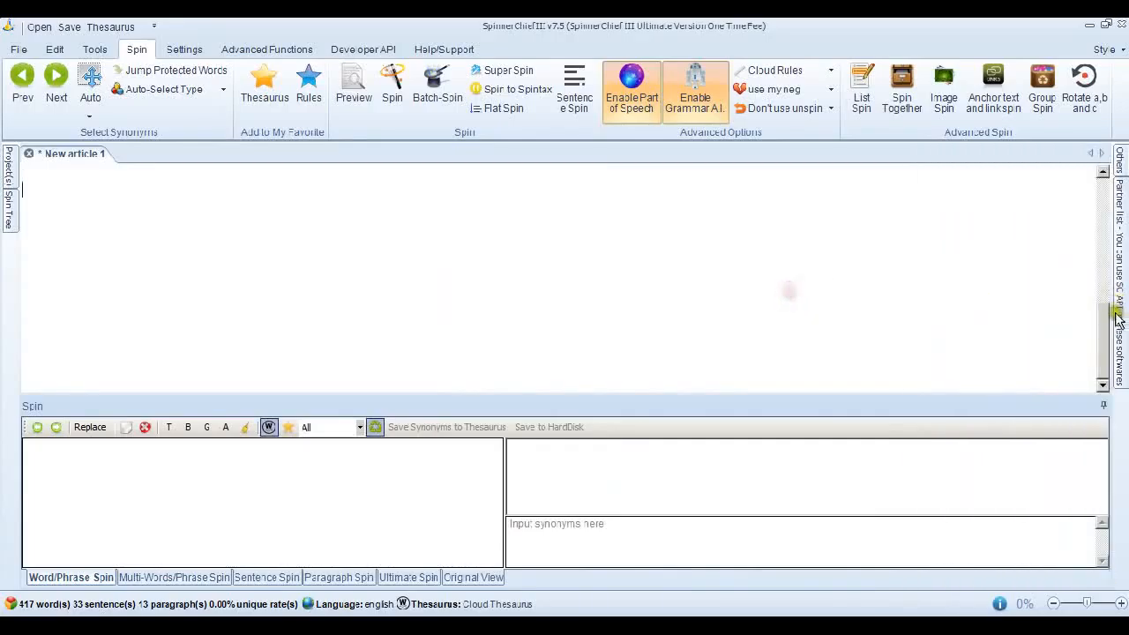
pyautogui.hotkey('ctrl', 'v')
pyautogui.click(503, 70)
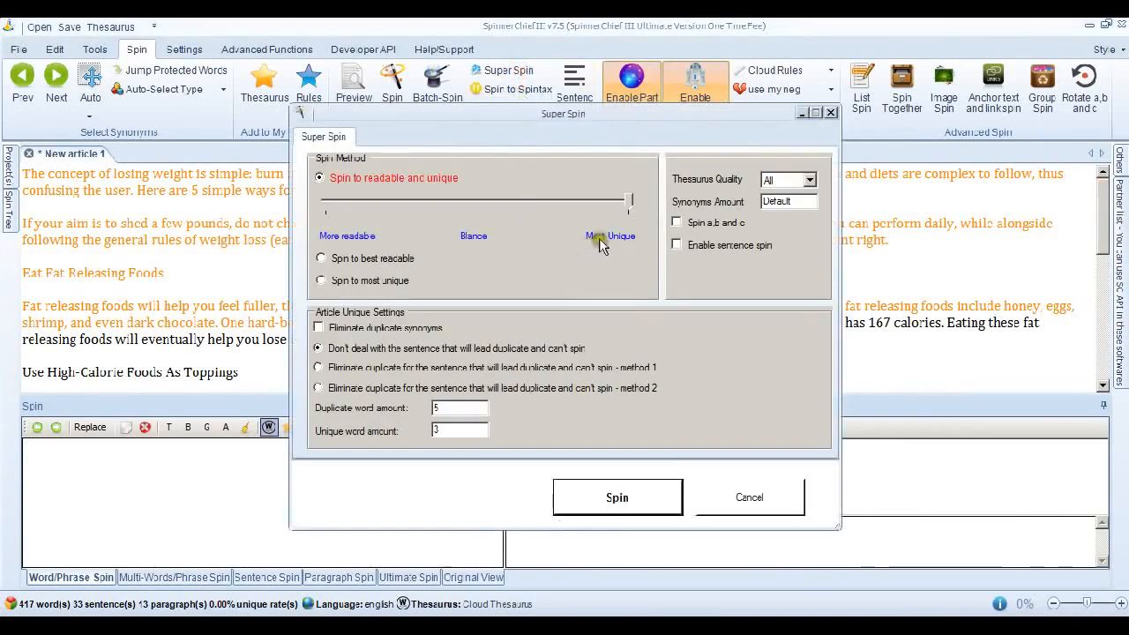
pyautogui.moveTo(627, 202); pyautogui.dragTo(502, 202)
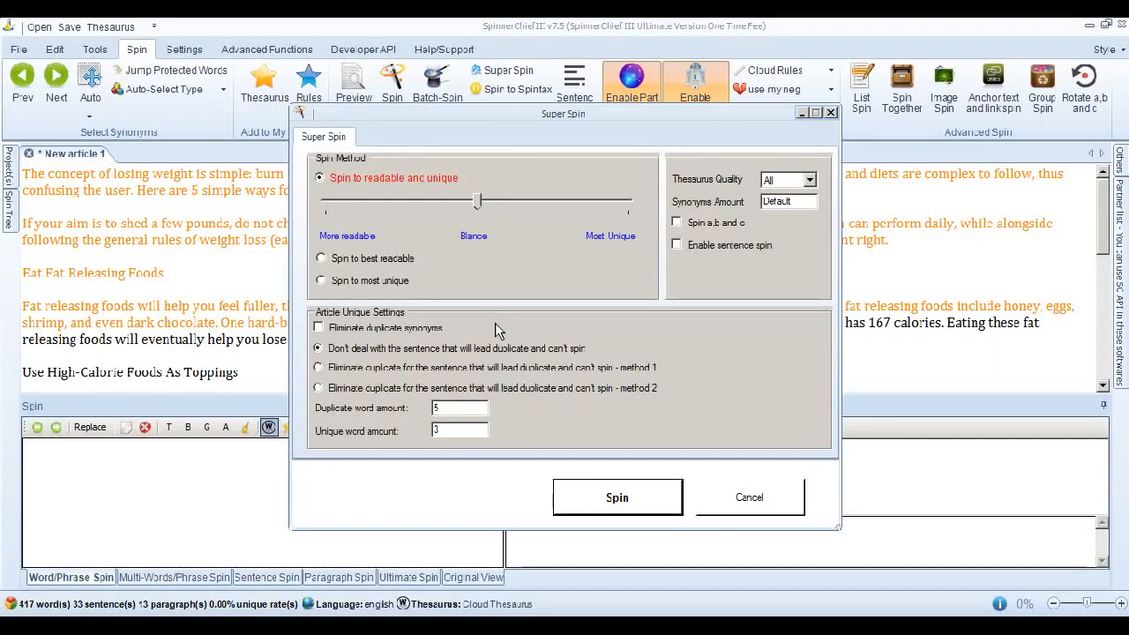
pyautogui.click(319, 328)
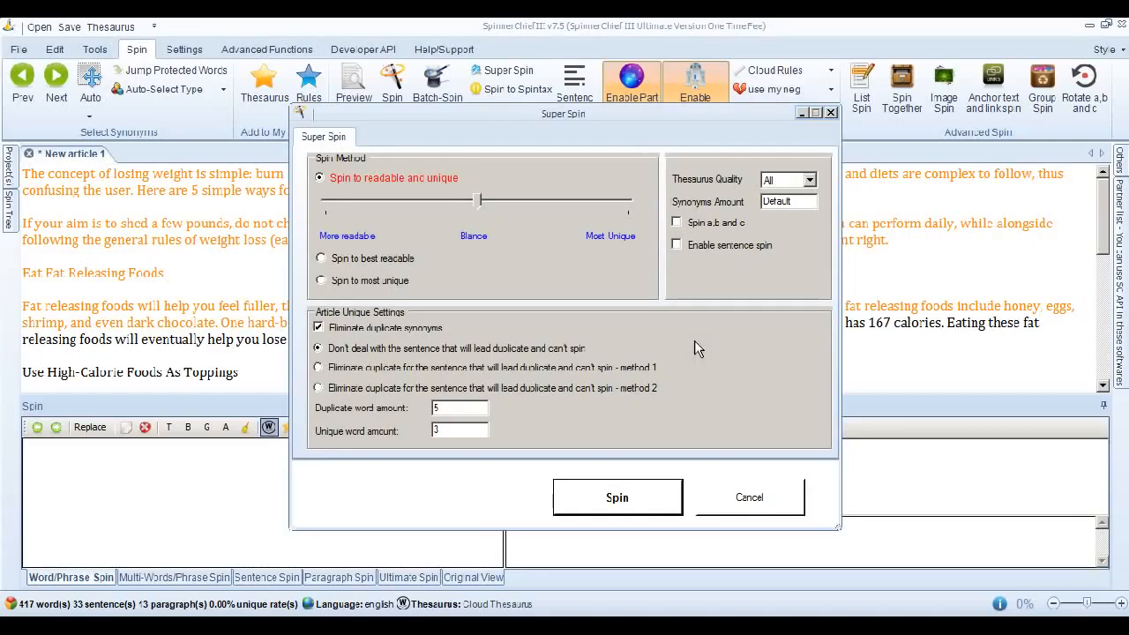
pyautogui.click(631, 499)
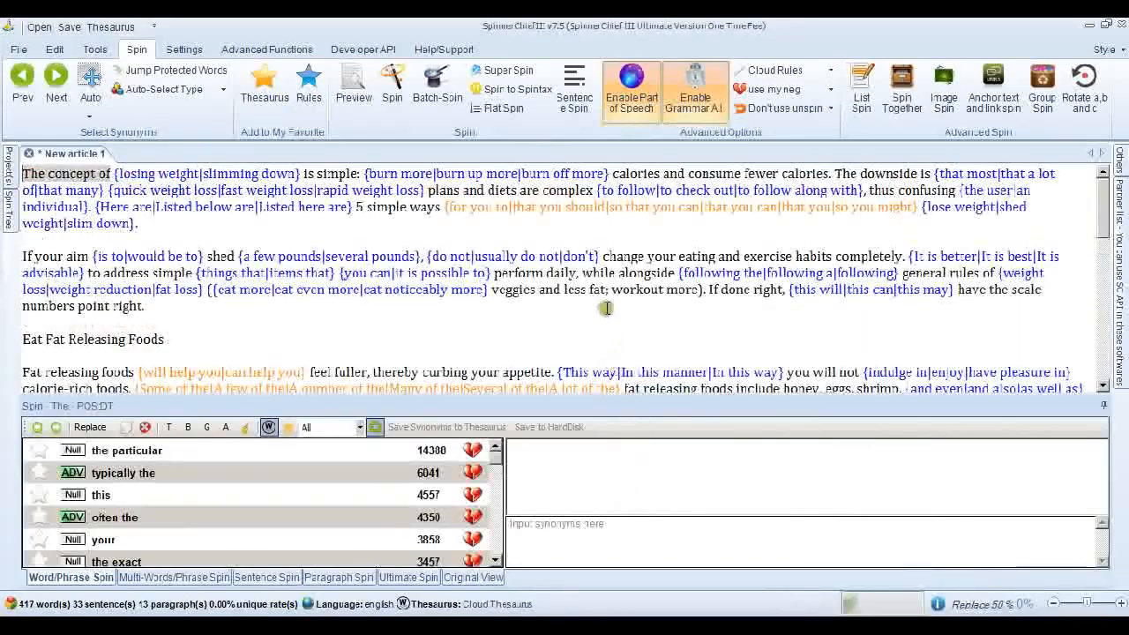
# Generate one article from the balanced weight-loss spin, check it with Copyscape and close the result windows
pyautogui.click(386, 99)
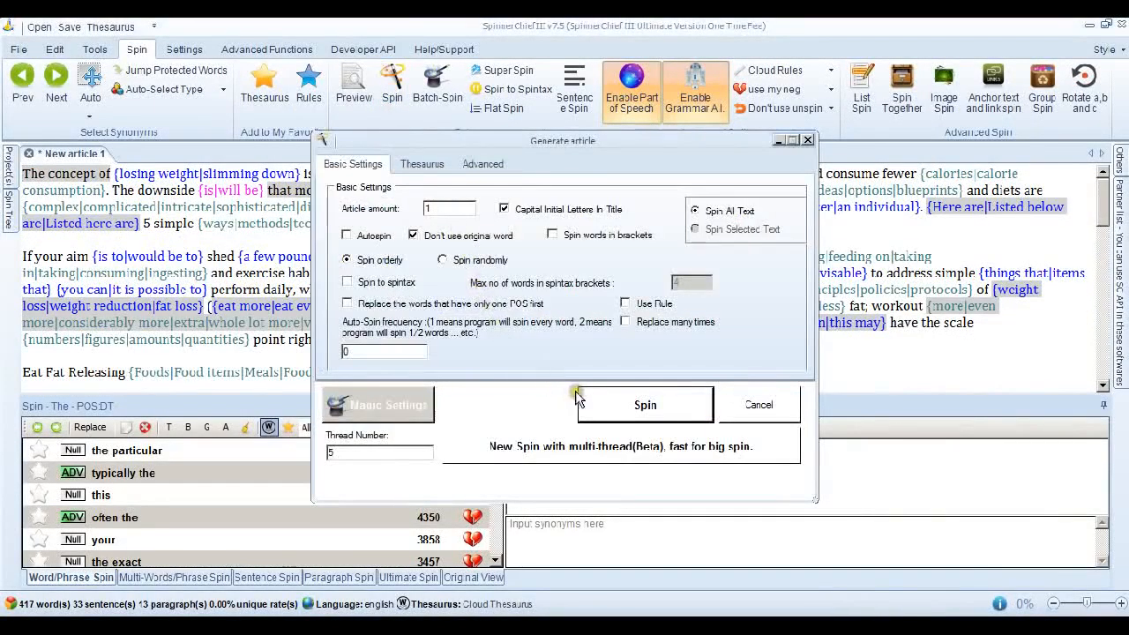
pyautogui.click(645, 406)
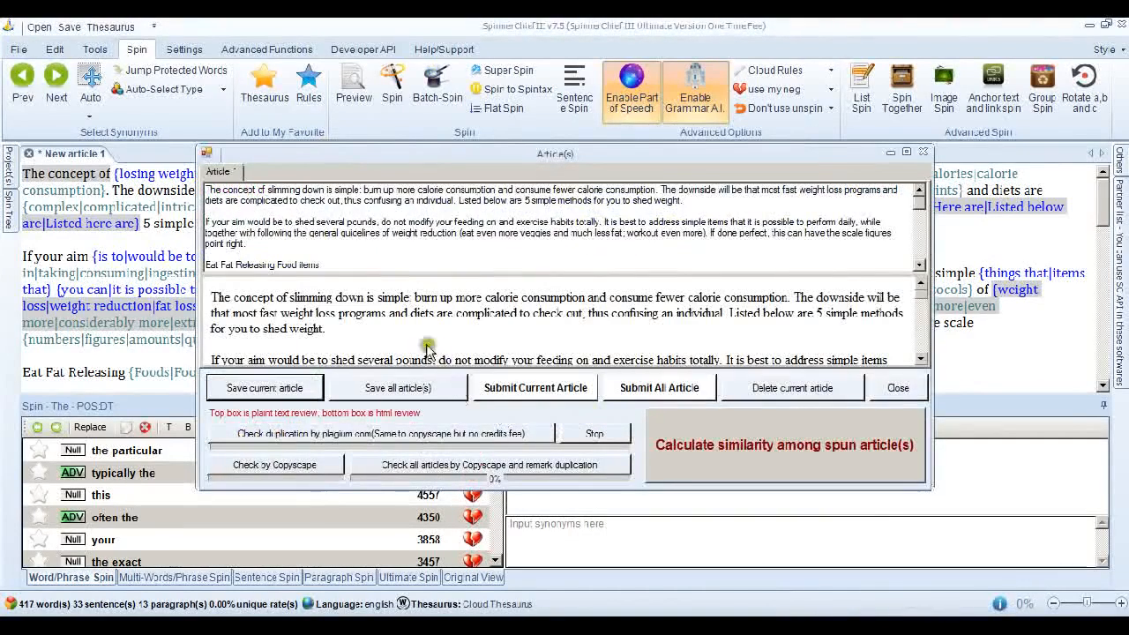
pyautogui.click(303, 461)
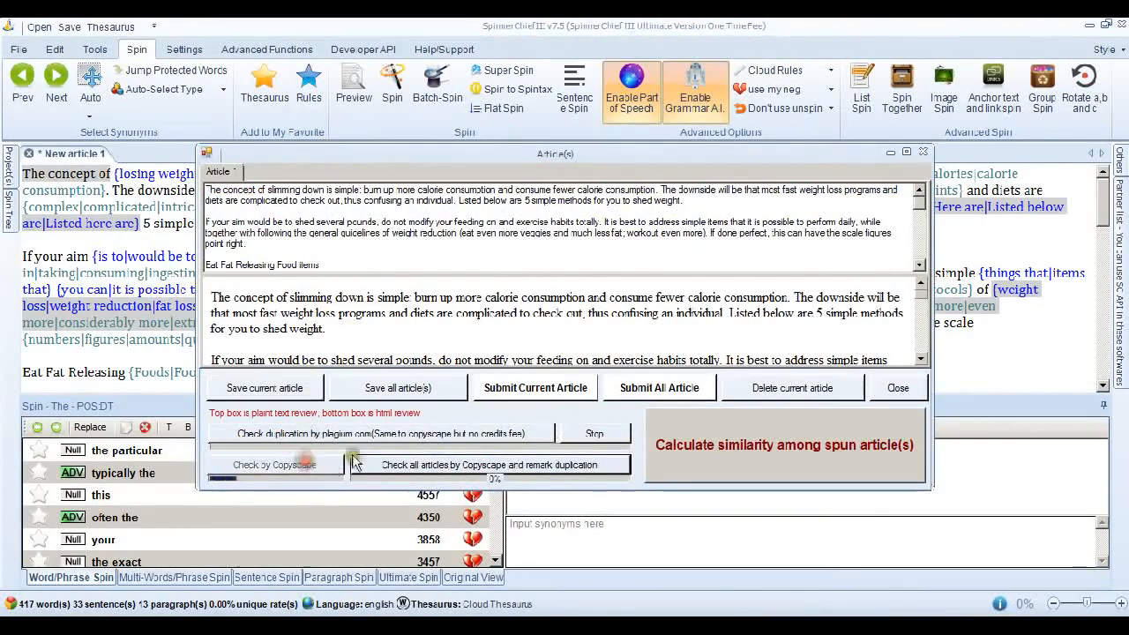
pyautogui.click(555, 328)
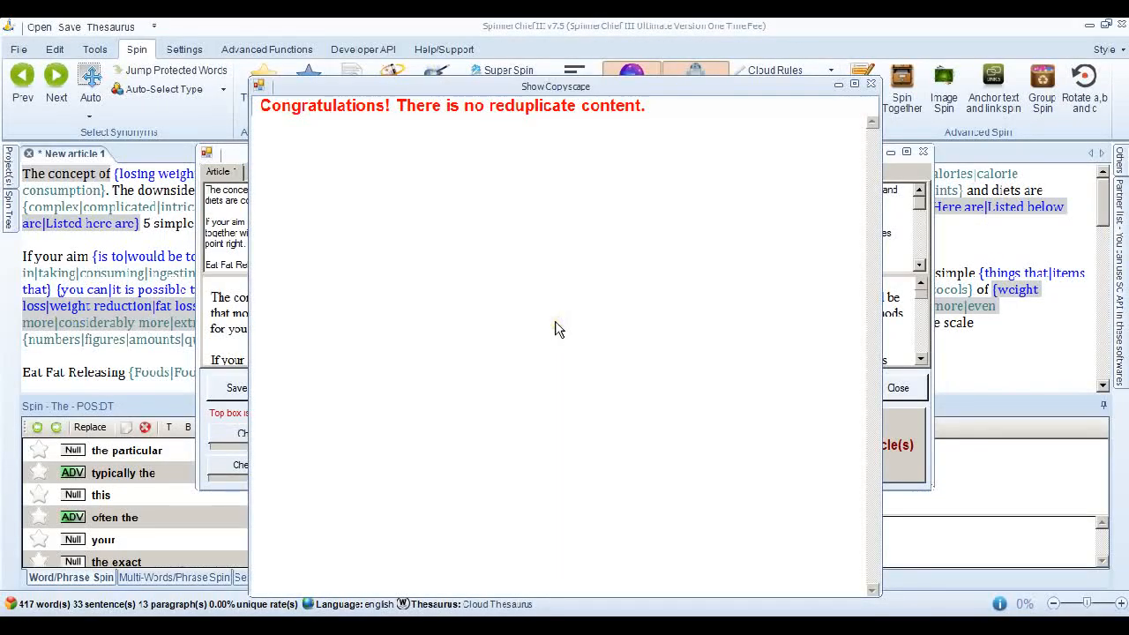
pyautogui.click(870, 86)
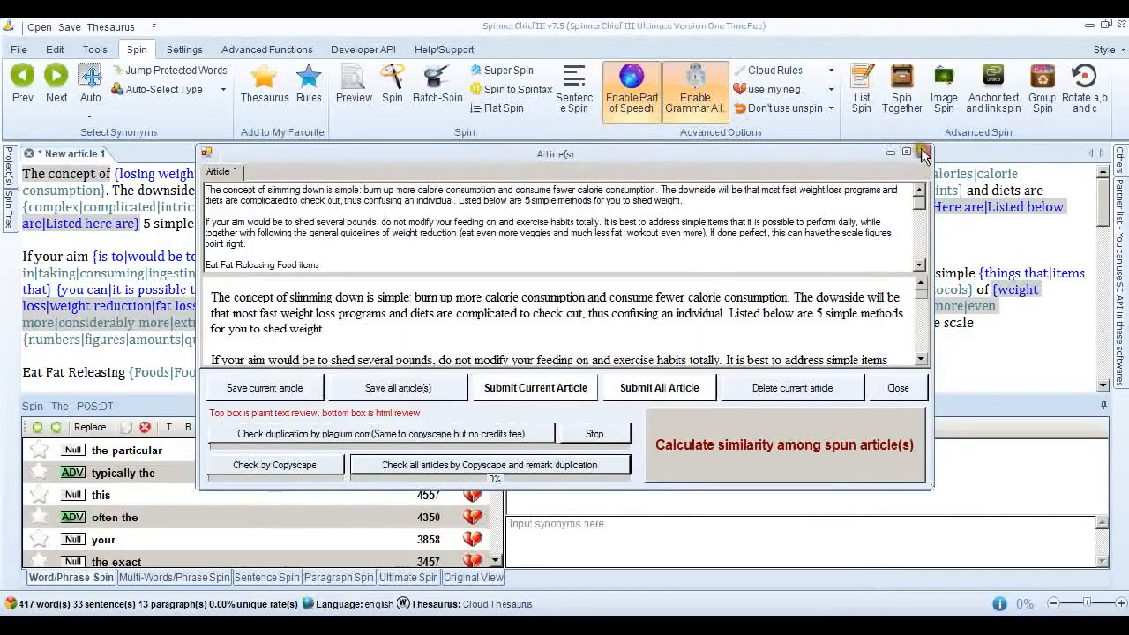
pyautogui.click(921, 153)
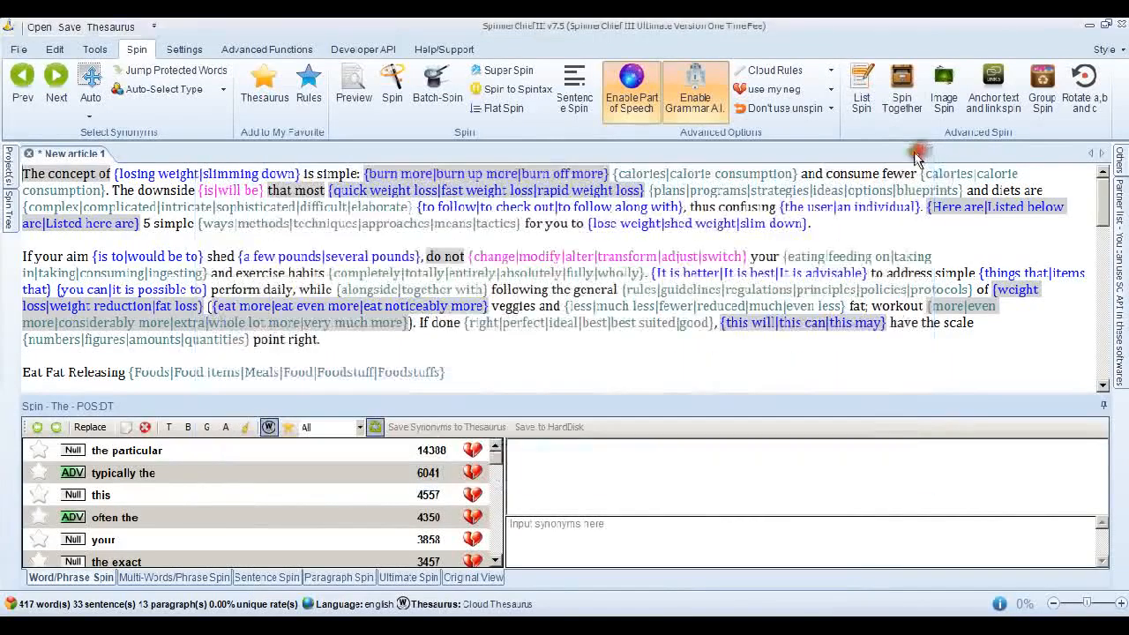
# Replace the spun weight-loss text in the editor with the article from "article 1.txt"
pyautogui.click(617, 372)
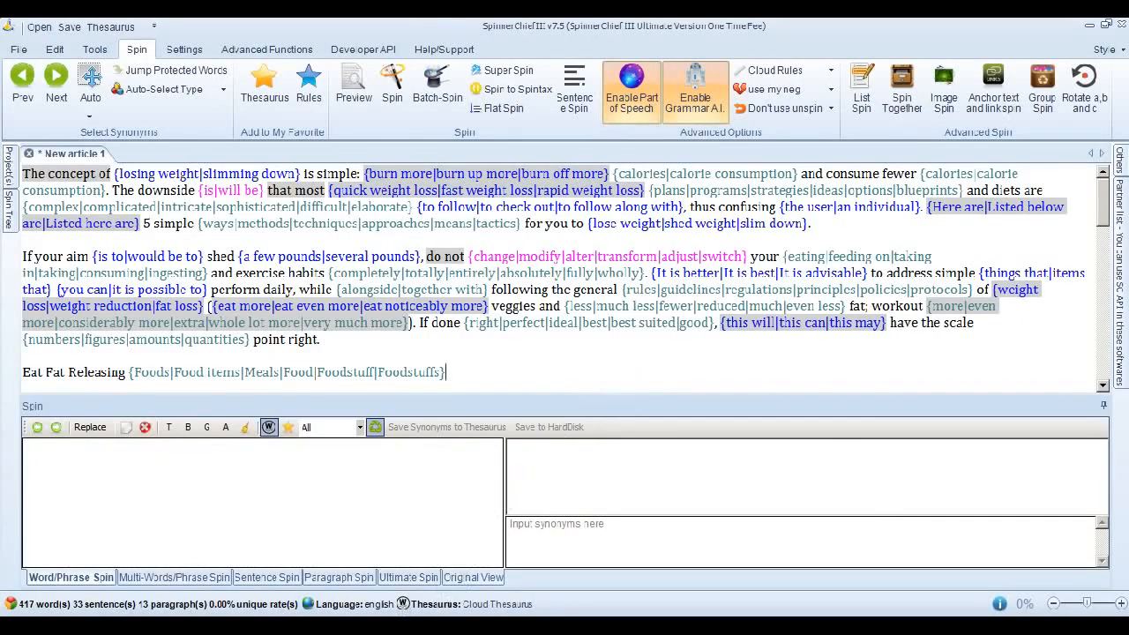
pyautogui.hotkey('alt', 'Tab')
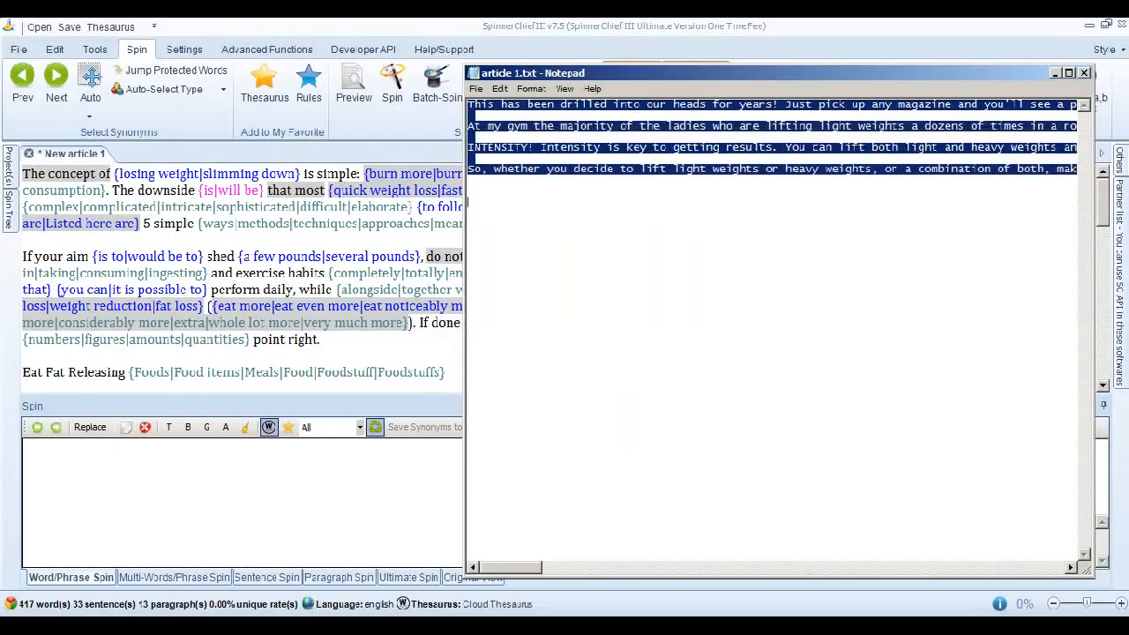
pyautogui.hotkey('alt', 'Tab')
pyautogui.hotkey('ctrl', 'a')
pyautogui.hotkey('ctrl', 'v')
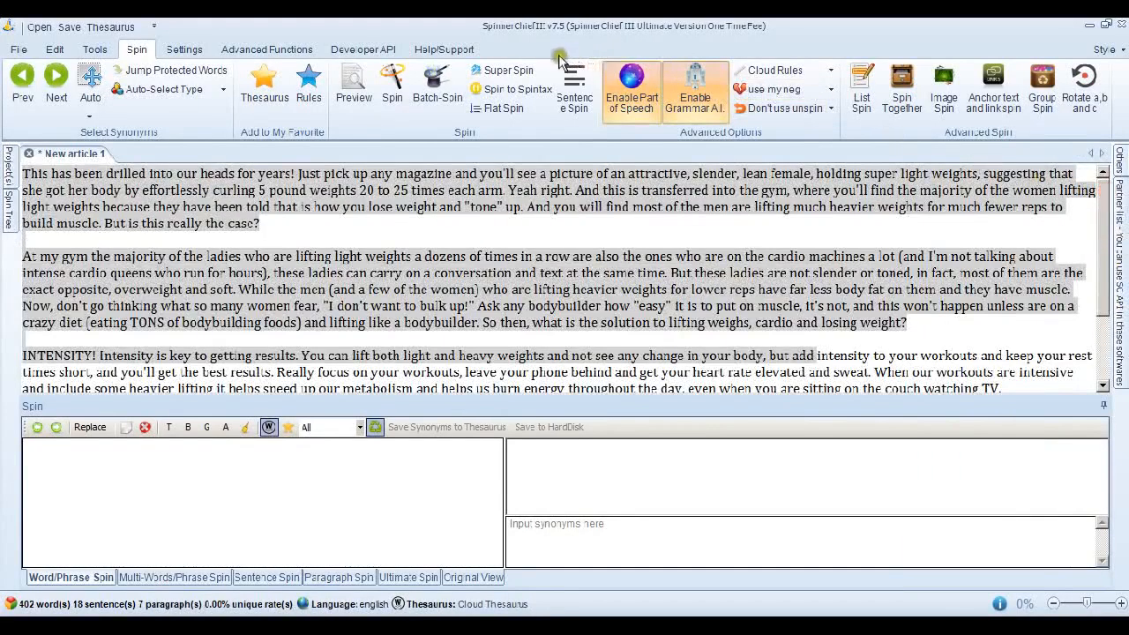
# Super Spin the weightlifting article at the Blance level with Eliminate duplicate synonyms on, and generate one article
pyautogui.click(521, 70)
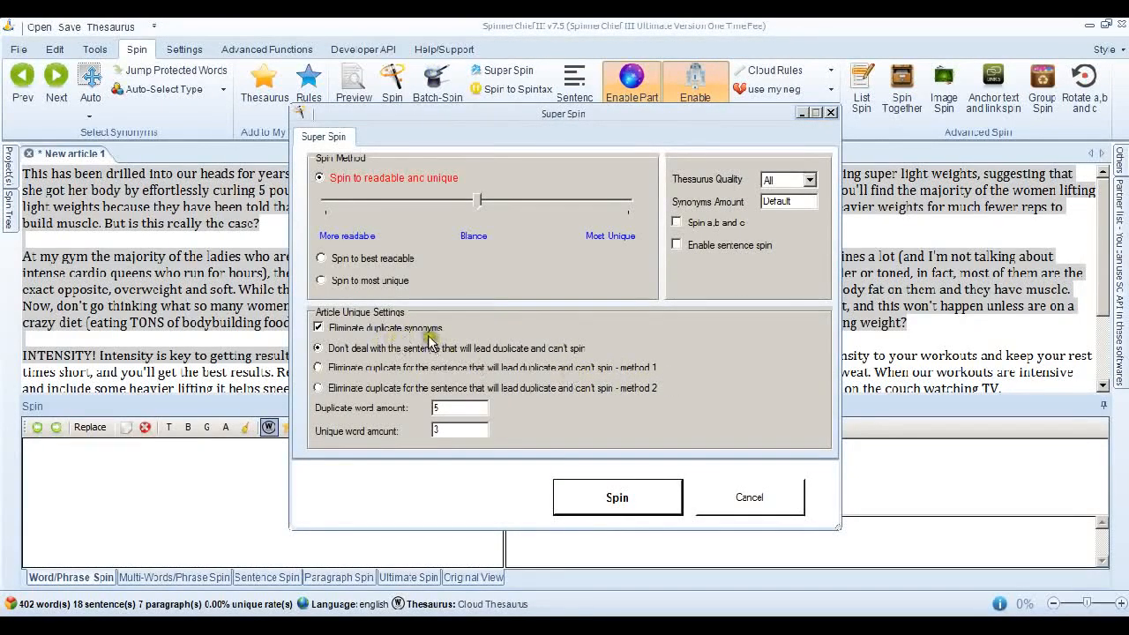
pyautogui.click(637, 496)
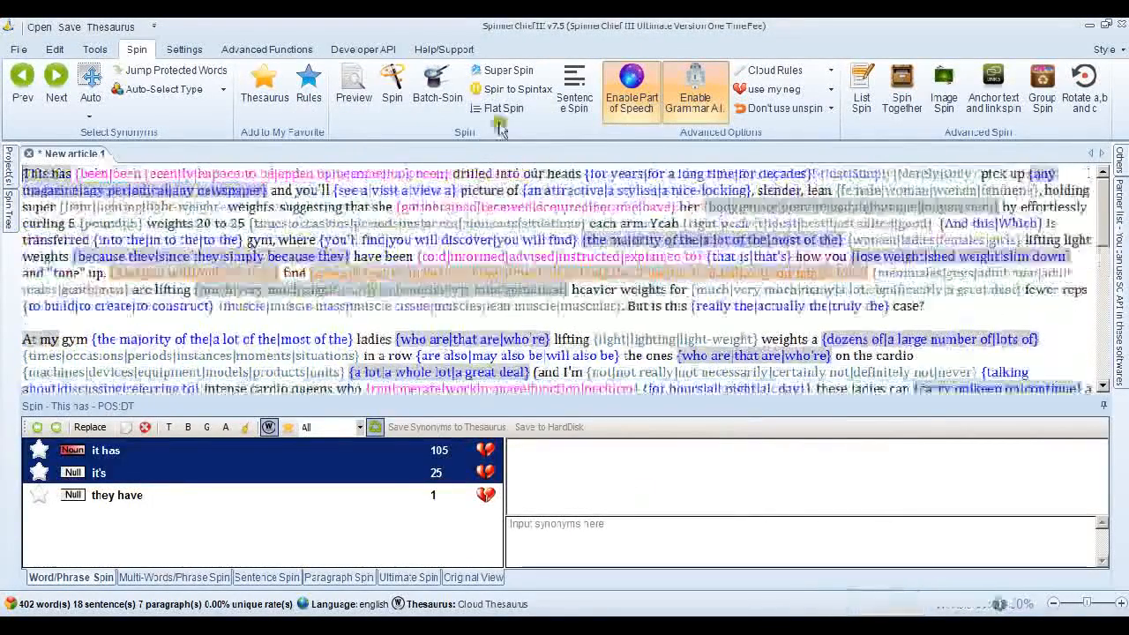
pyautogui.click(393, 99)
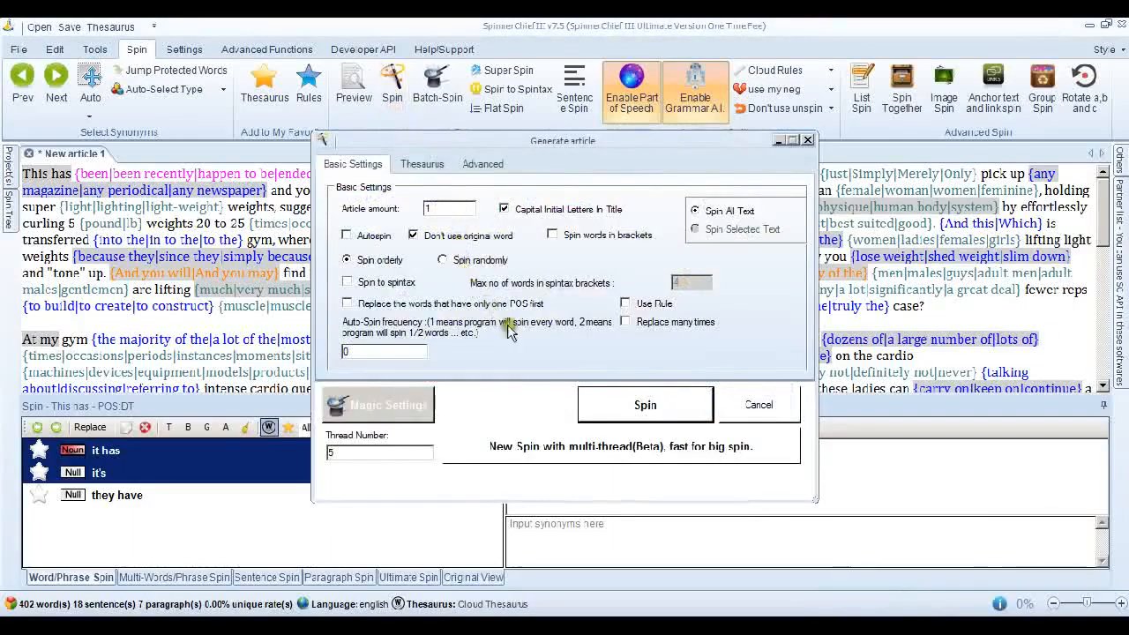
pyautogui.click(644, 404)
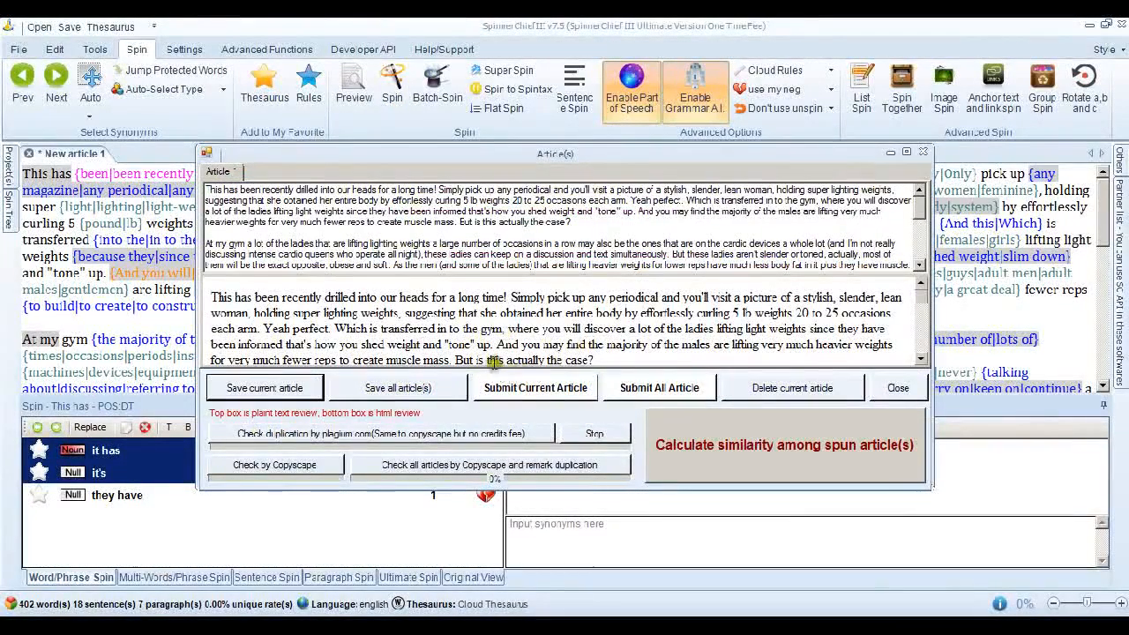
# Check the generated weightlifting article with Copyscape, examine its duplicated passages and close the result windows
pyautogui.click(318, 465)
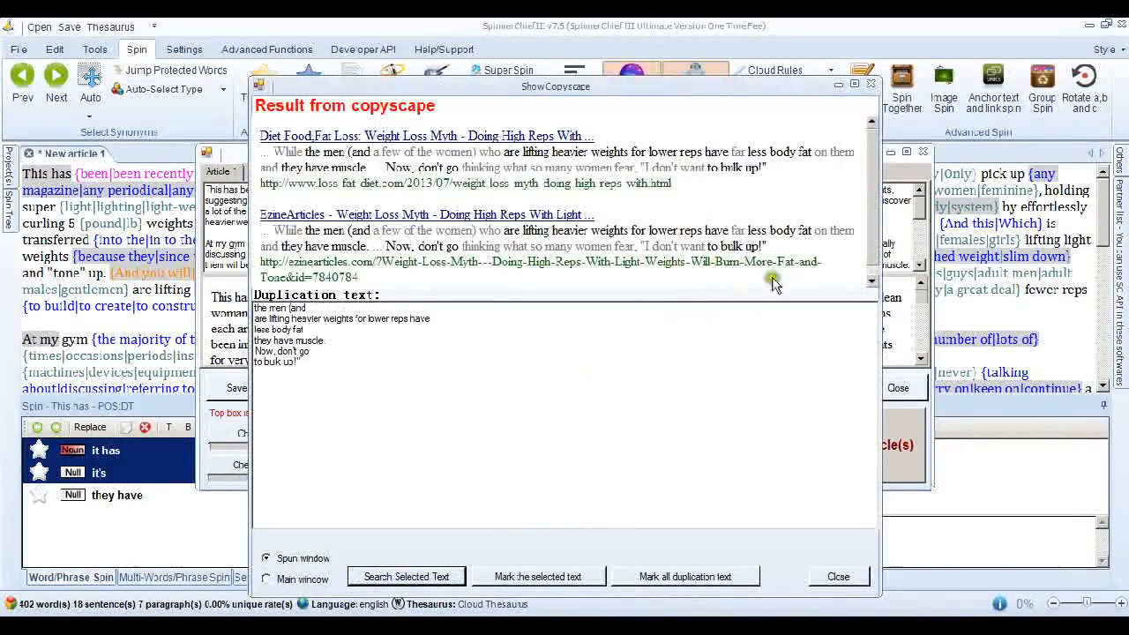
pyautogui.moveTo(871, 182); pyautogui.dragTo(870, 138)
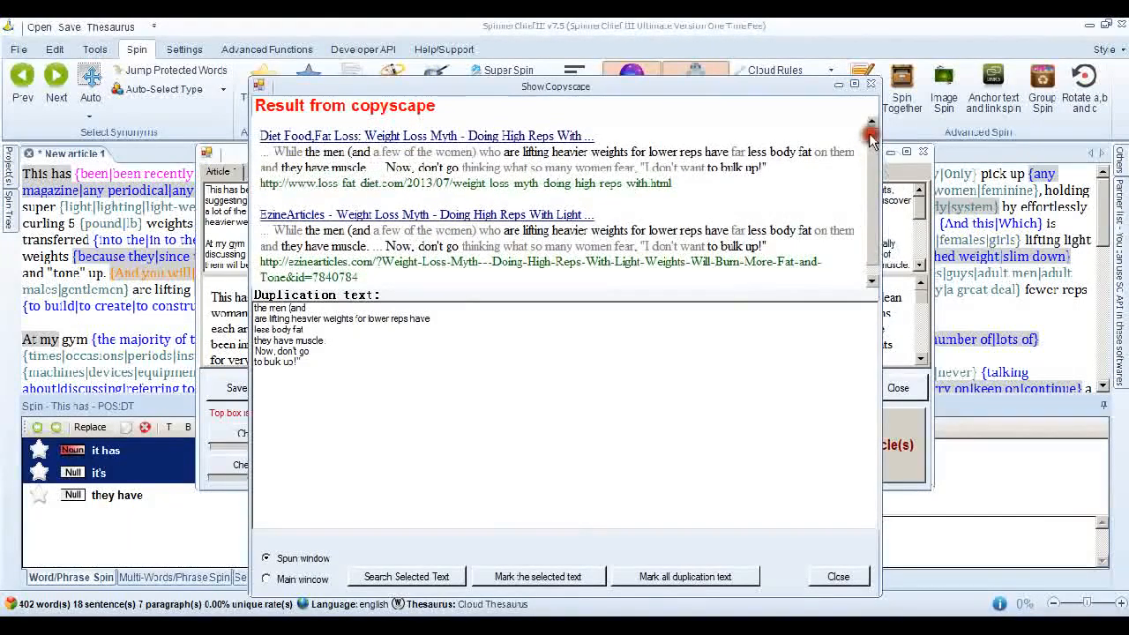
pyautogui.click(871, 85)
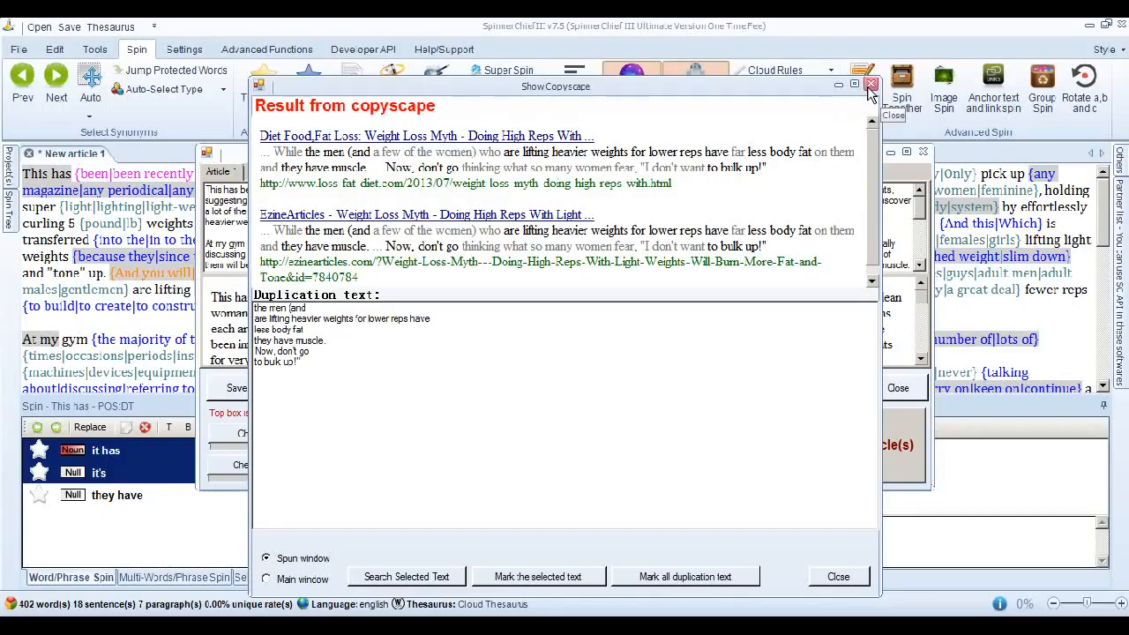
pyautogui.click(870, 85)
pyautogui.click(923, 152)
# Replace the spun weightlifting text in the editor with the original article
pyautogui.click(691, 306)
pyautogui.hotkey('ctrl', 'a')
pyautogui.hotkey('ctrl', 'v')
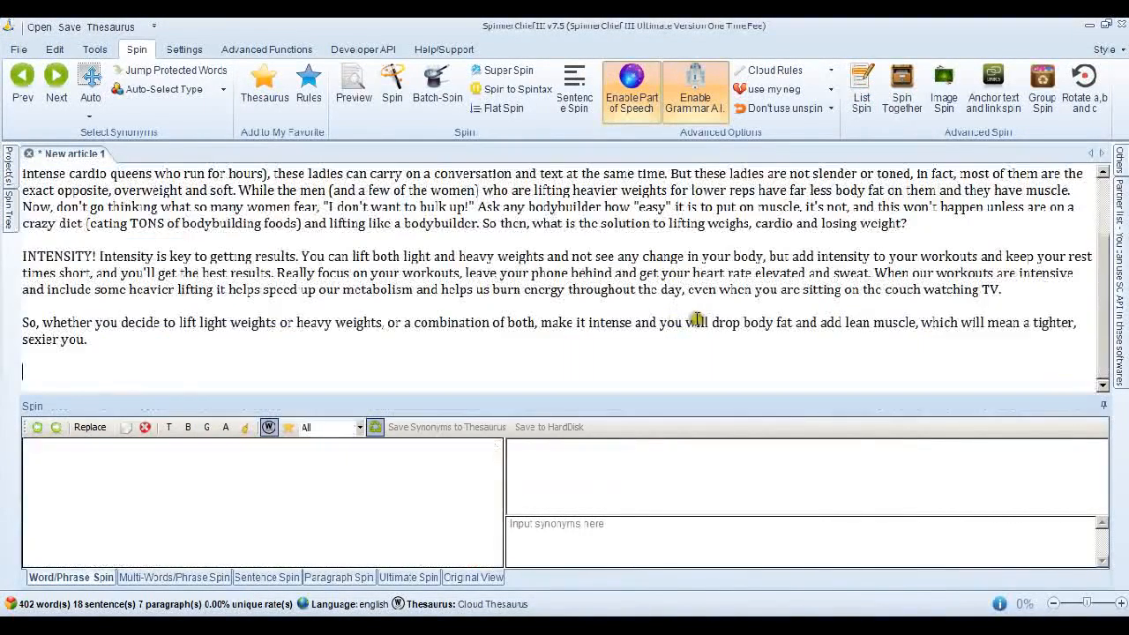
# Super Spin the weightlifting article at the Blance level with Eliminate duplicate synonyms off and sentence duplicate elimination set to method 1
pyautogui.moveTo(1103, 311); pyautogui.dragTo(1096, 216)
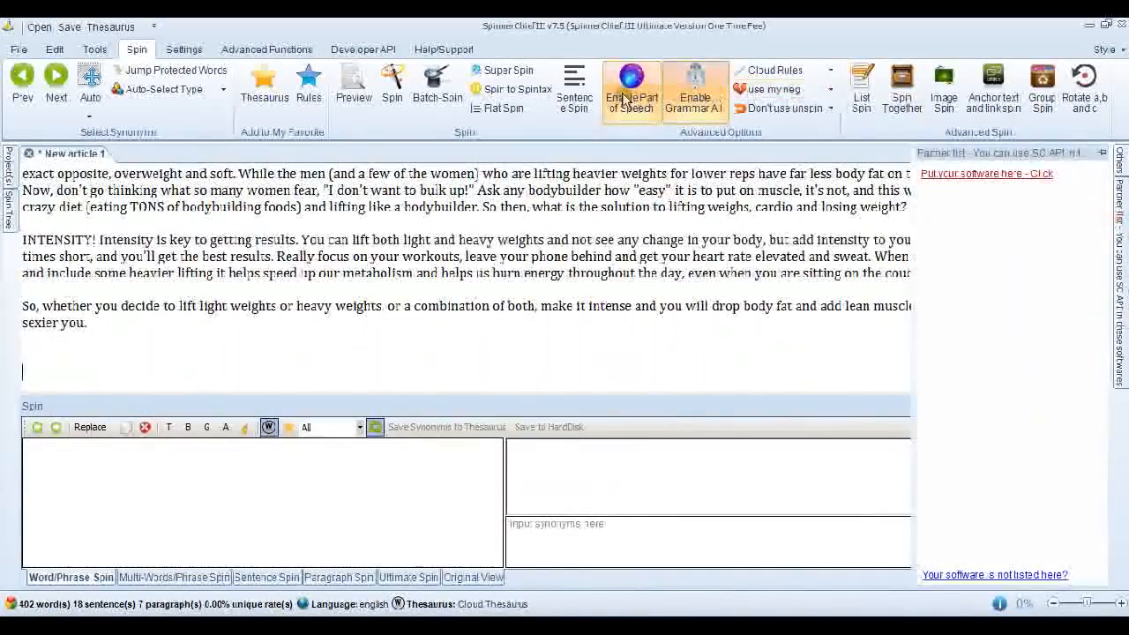
pyautogui.click(505, 71)
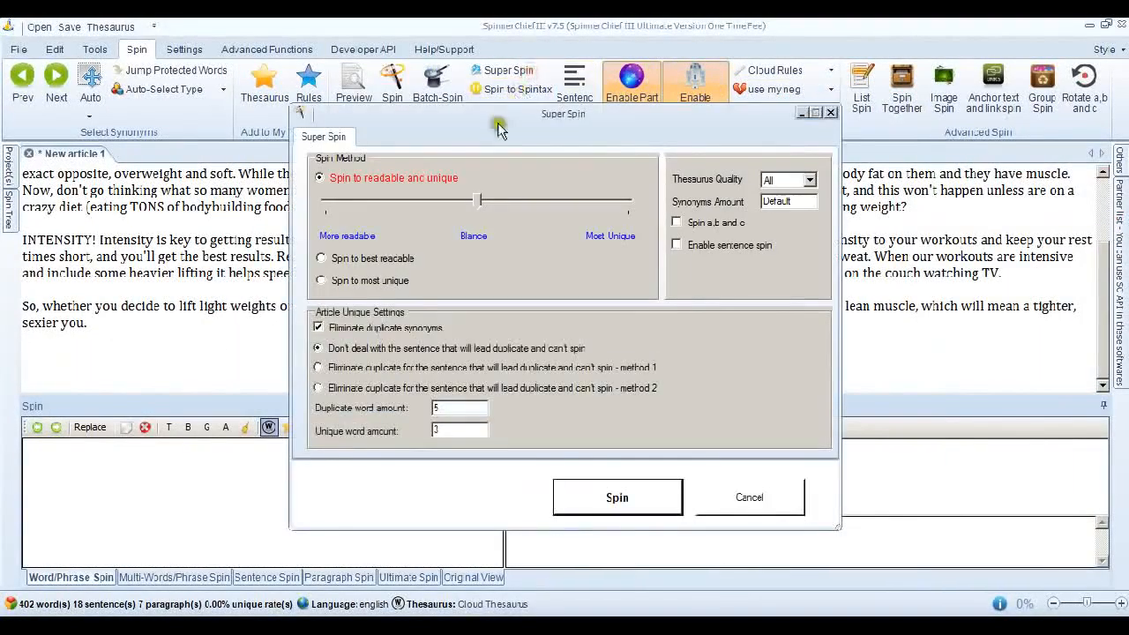
pyautogui.click(318, 329)
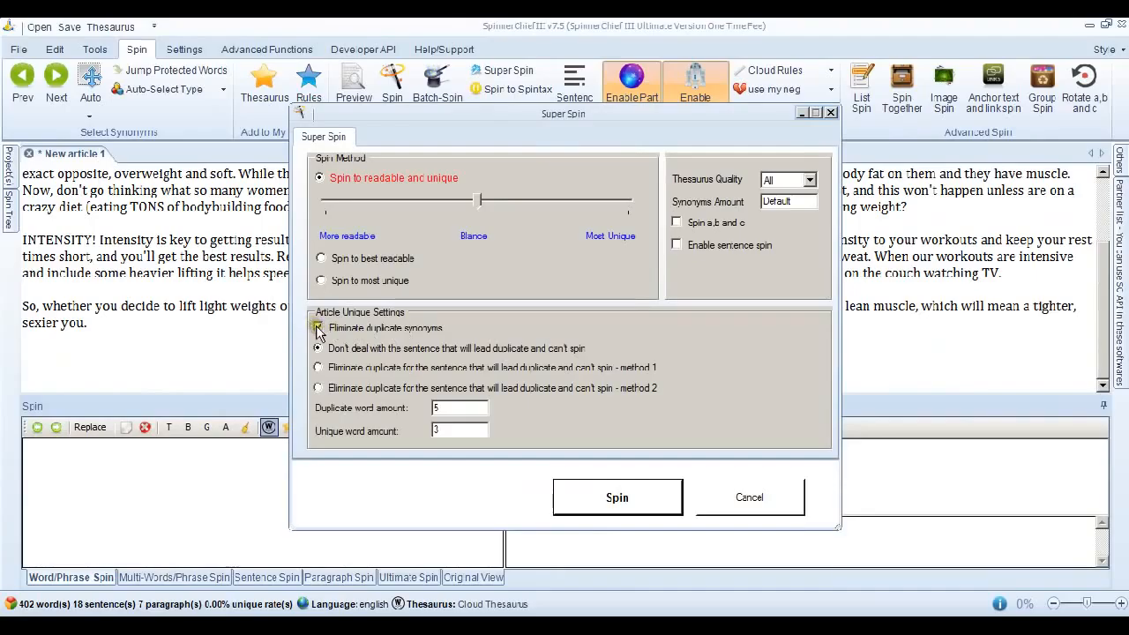
pyautogui.click(523, 329)
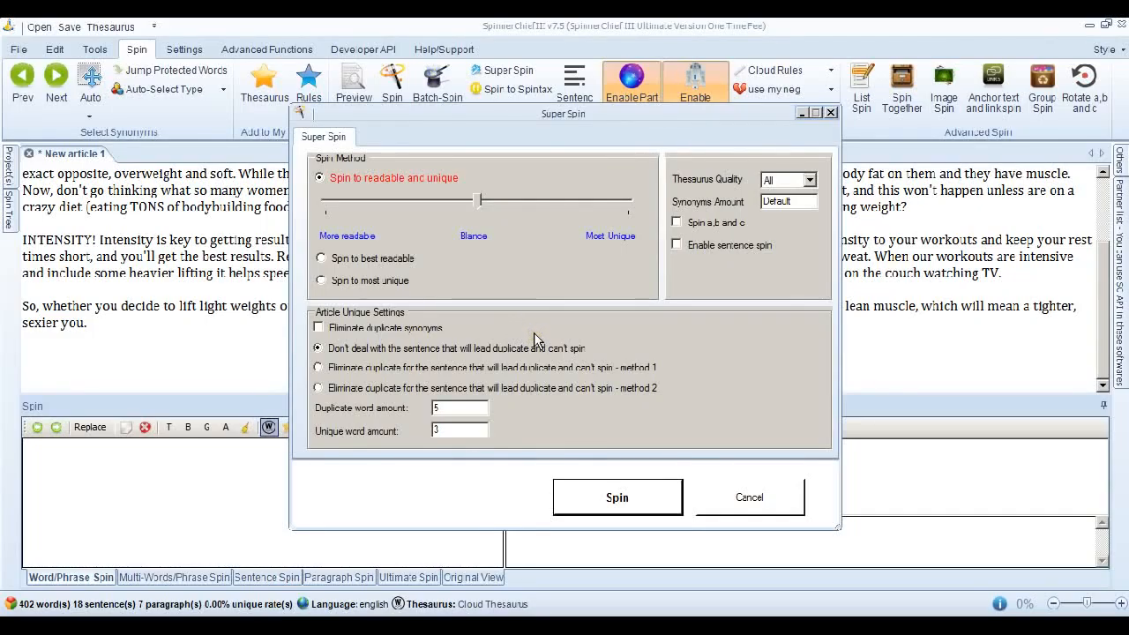
pyautogui.click(542, 327)
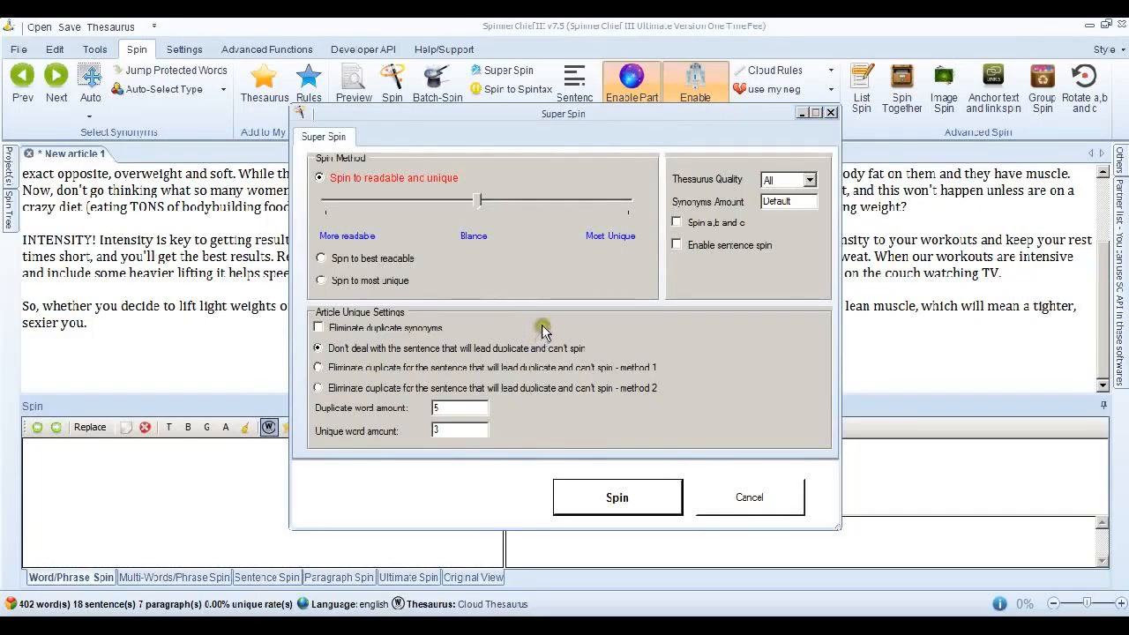
pyautogui.click(546, 325)
pyautogui.click(547, 346)
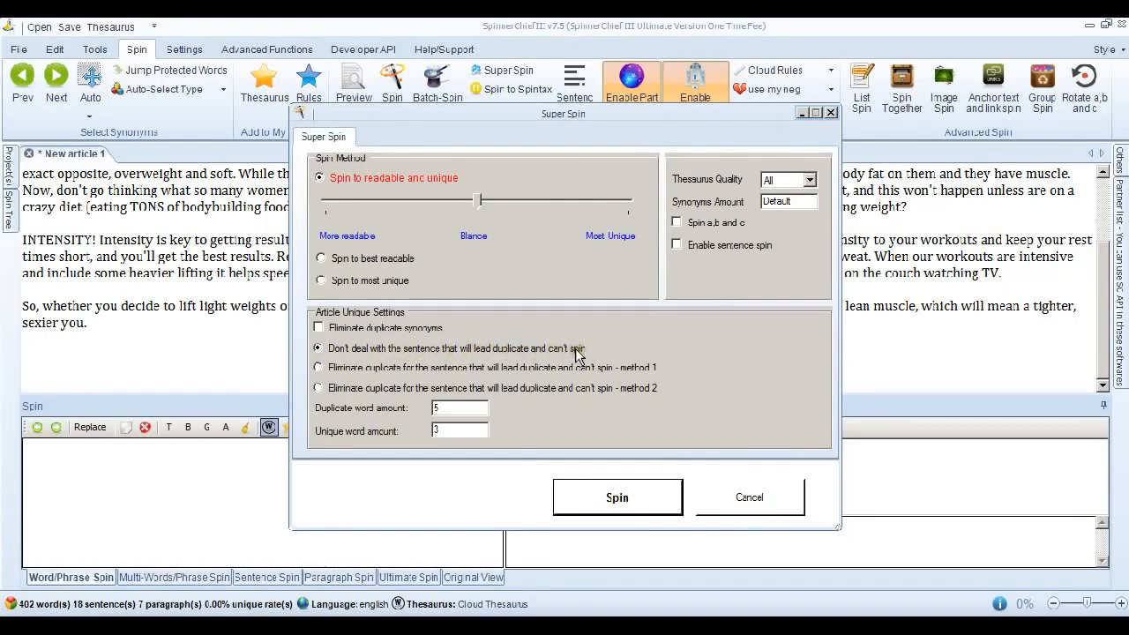
pyautogui.click(317, 368)
pyautogui.click(719, 349)
pyautogui.click(637, 505)
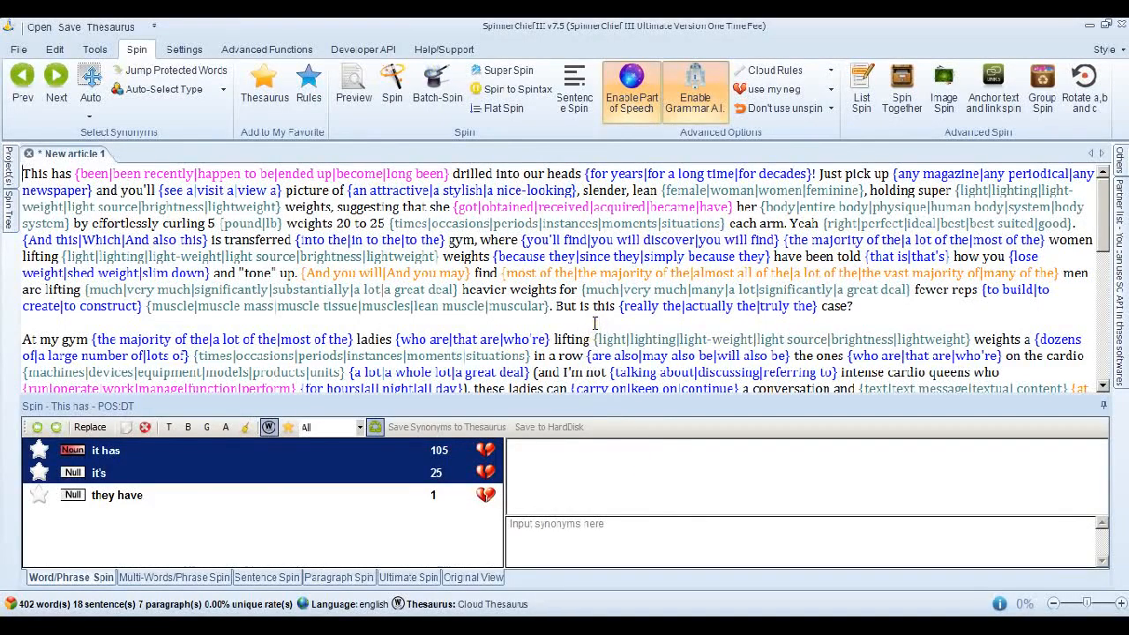
# Generate one article from the spun weightlifting text and check it with Copyscape
pyautogui.click(385, 106)
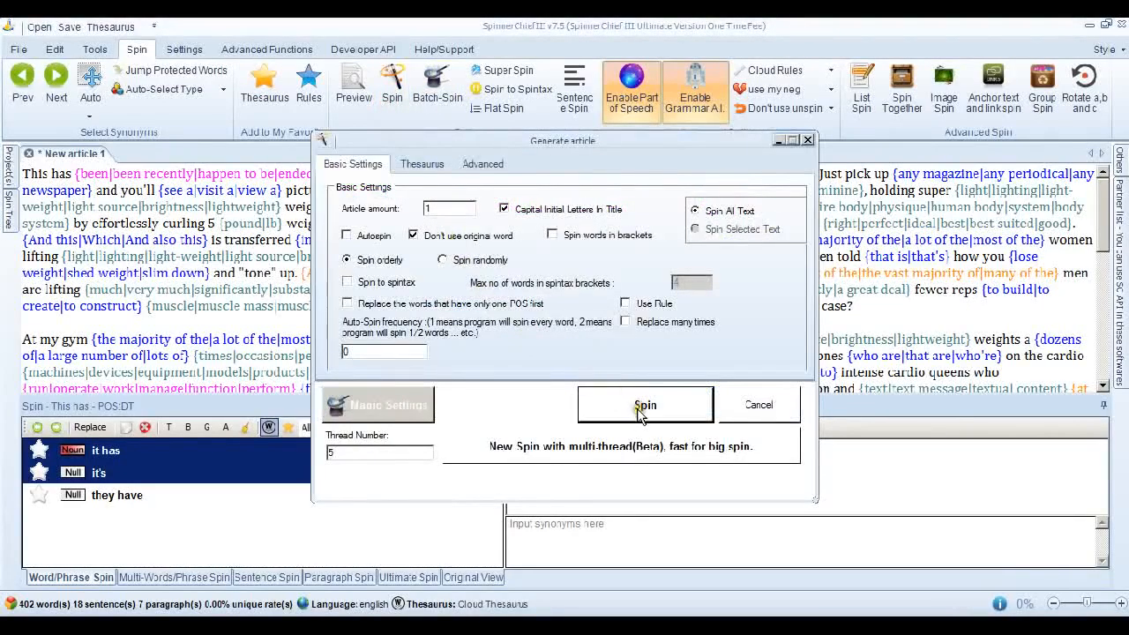
pyautogui.click(639, 410)
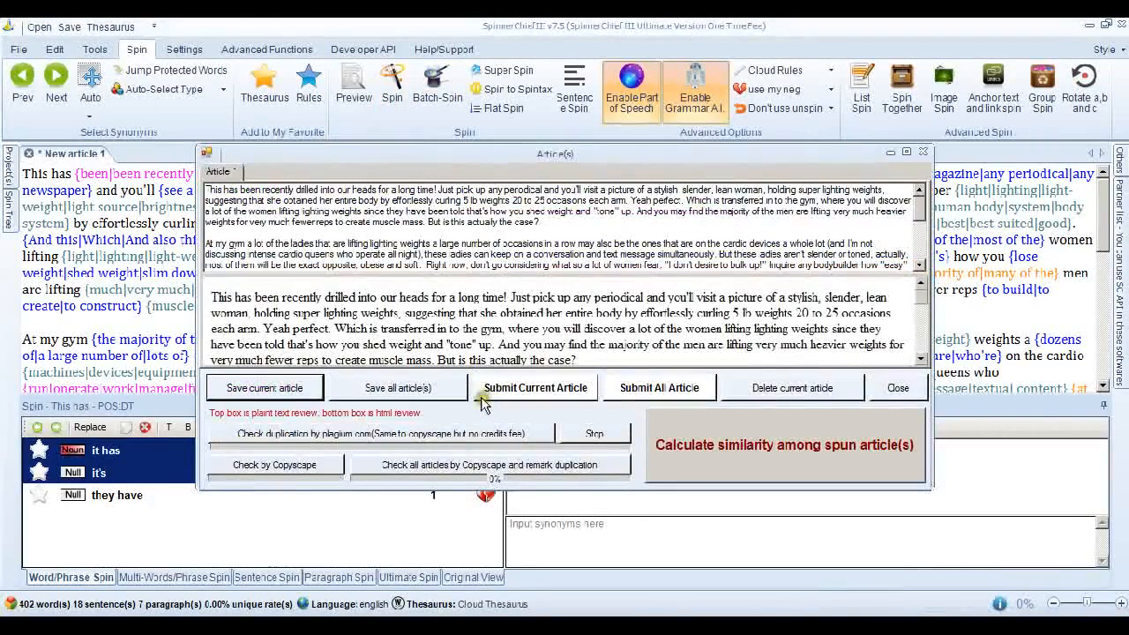
pyautogui.click(314, 468)
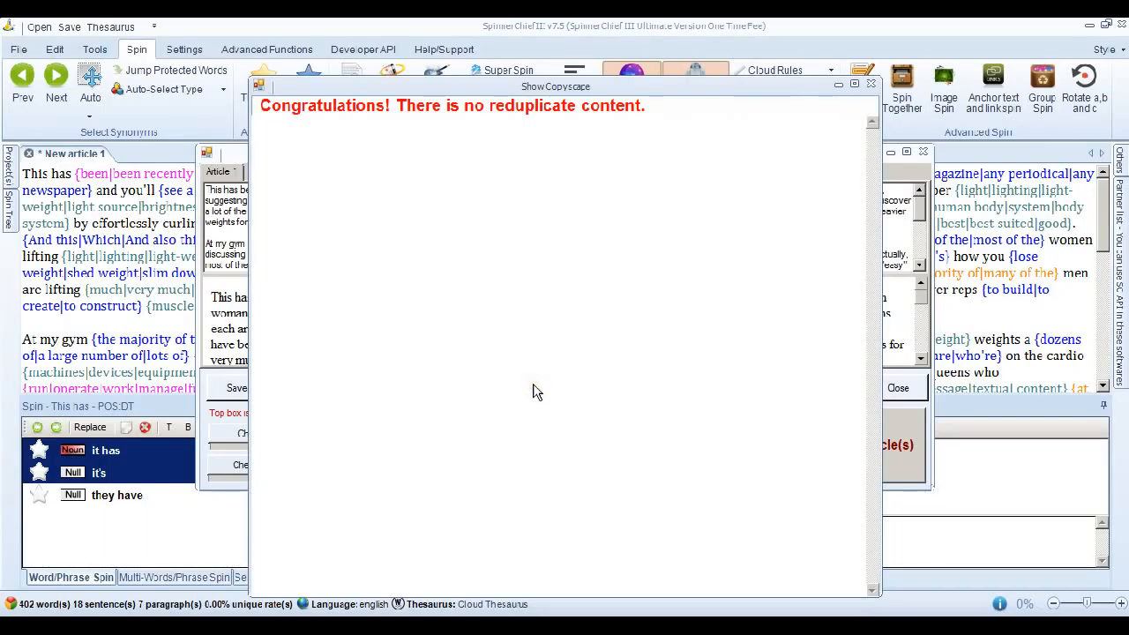
pyautogui.click(534, 390)
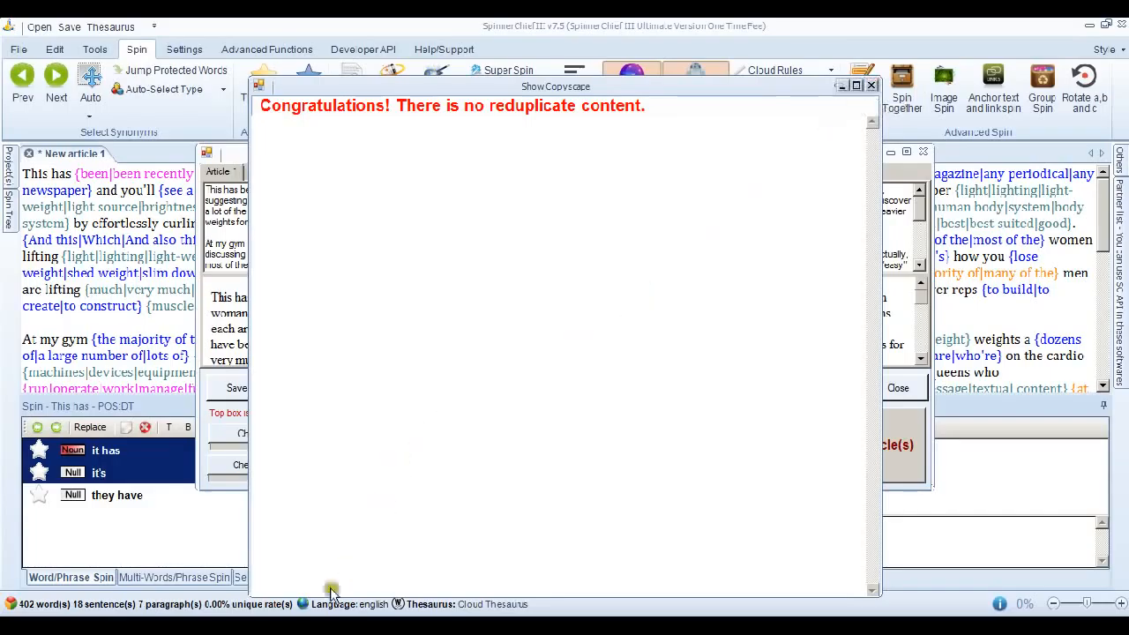
# Close the Copyscape result, view "article 1.txt" in Notepad with word wrap, and highlight the sentence beginning "While the men (and a few of the women)"
pyautogui.click(421, 544)
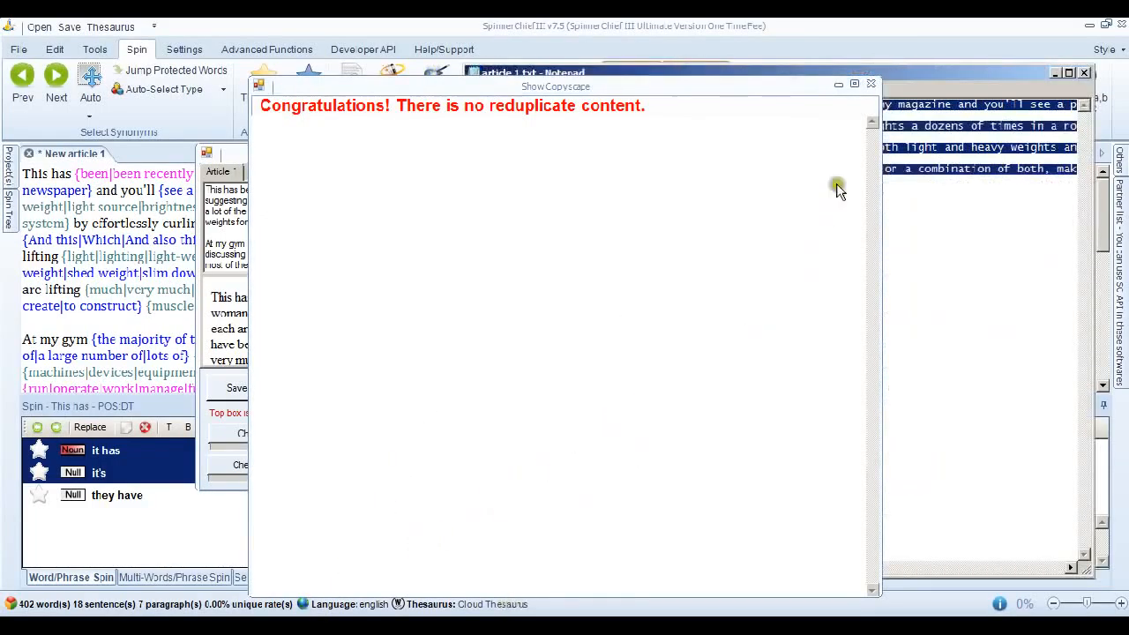
pyautogui.click(871, 85)
pyautogui.moveTo(860, 73); pyautogui.dragTo(639, 86)
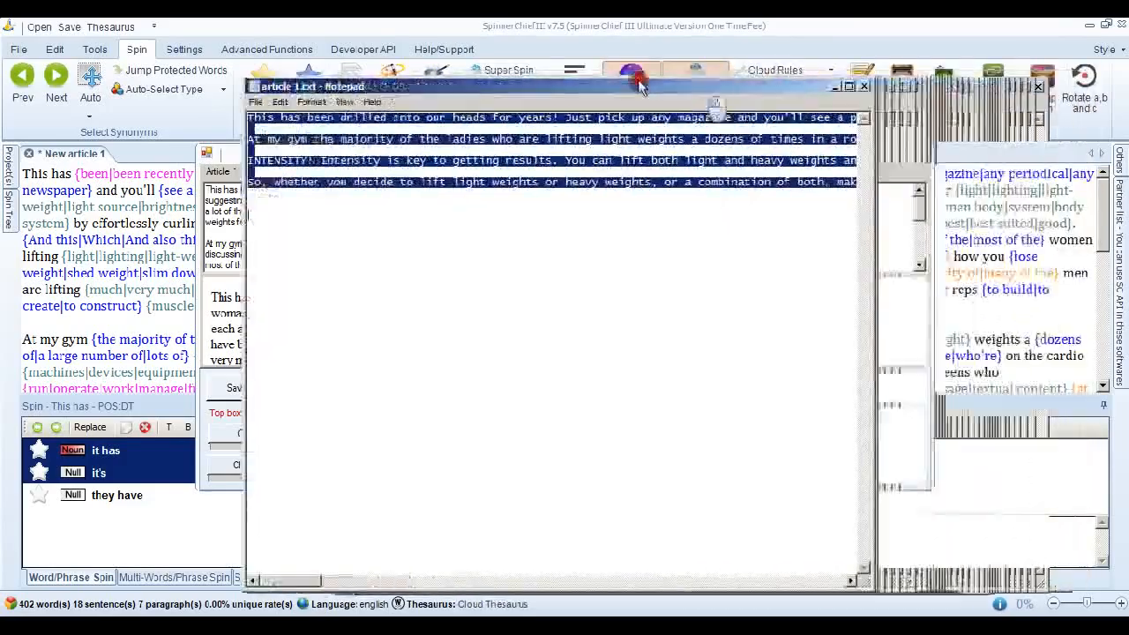
pyautogui.click(305, 104)
pyautogui.click(322, 118)
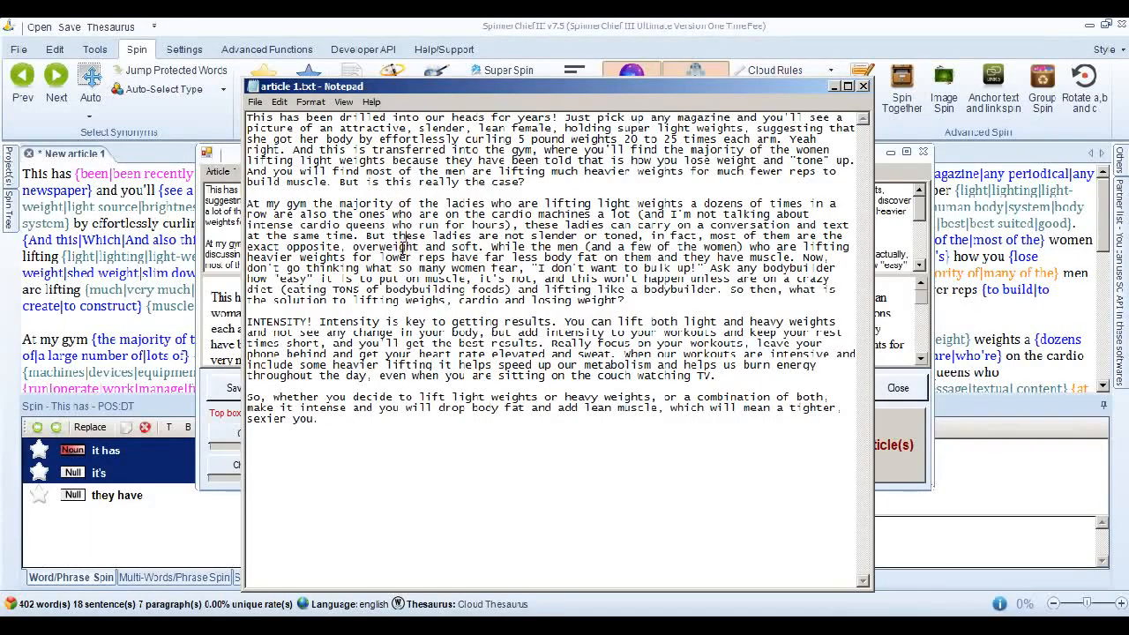
pyautogui.click(490, 246)
pyautogui.moveTo(494, 246); pyautogui.dragTo(791, 258)
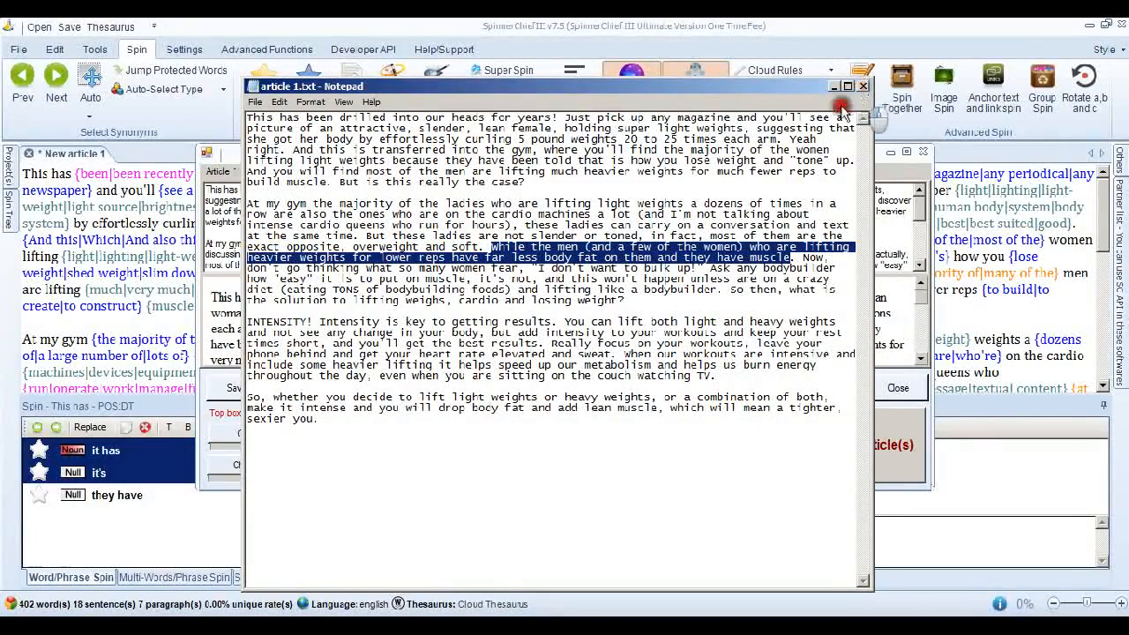
pyautogui.click(834, 88)
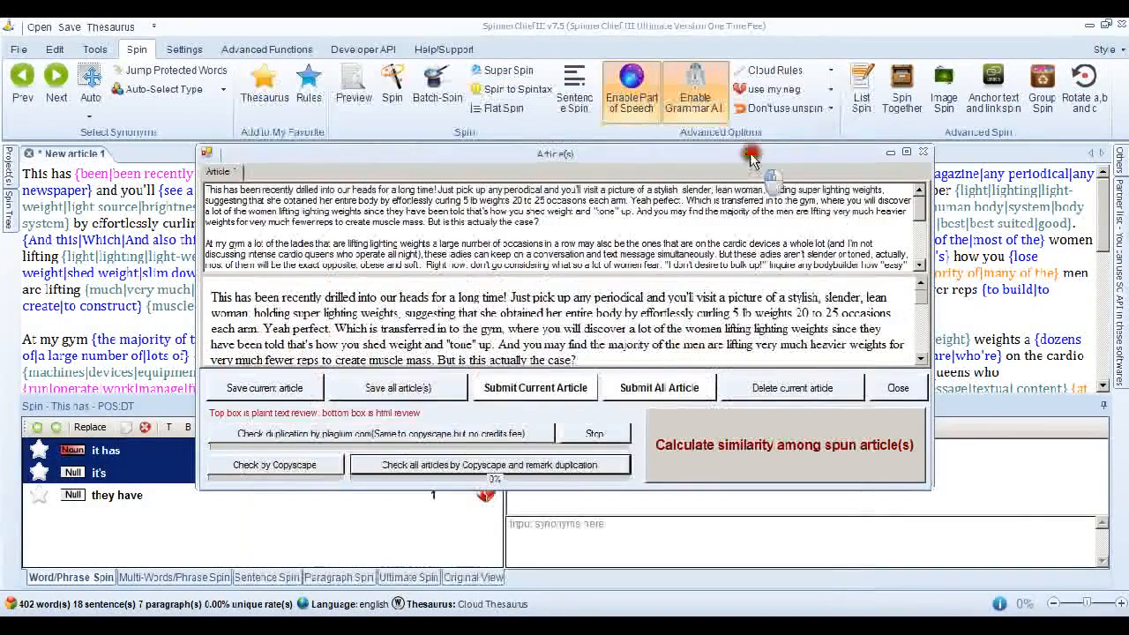
# Close the generated article window and set Super Spin's sentence duplicate elimination to method 2
pyautogui.moveTo(752, 158); pyautogui.dragTo(738, 126)
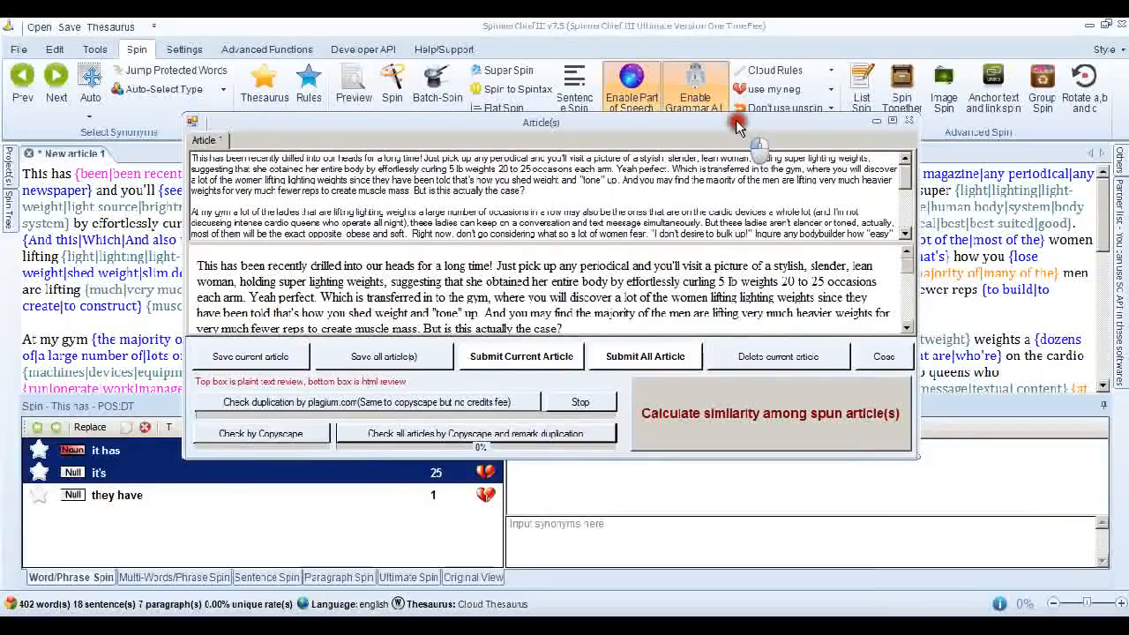
pyautogui.click(909, 120)
pyautogui.click(511, 76)
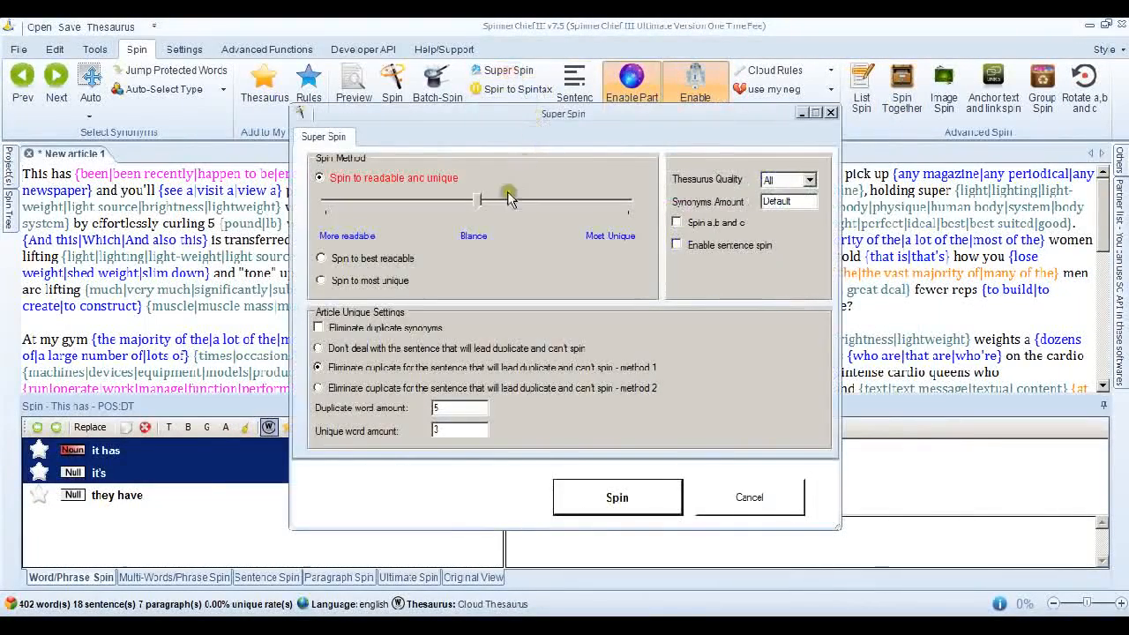
pyautogui.click(318, 389)
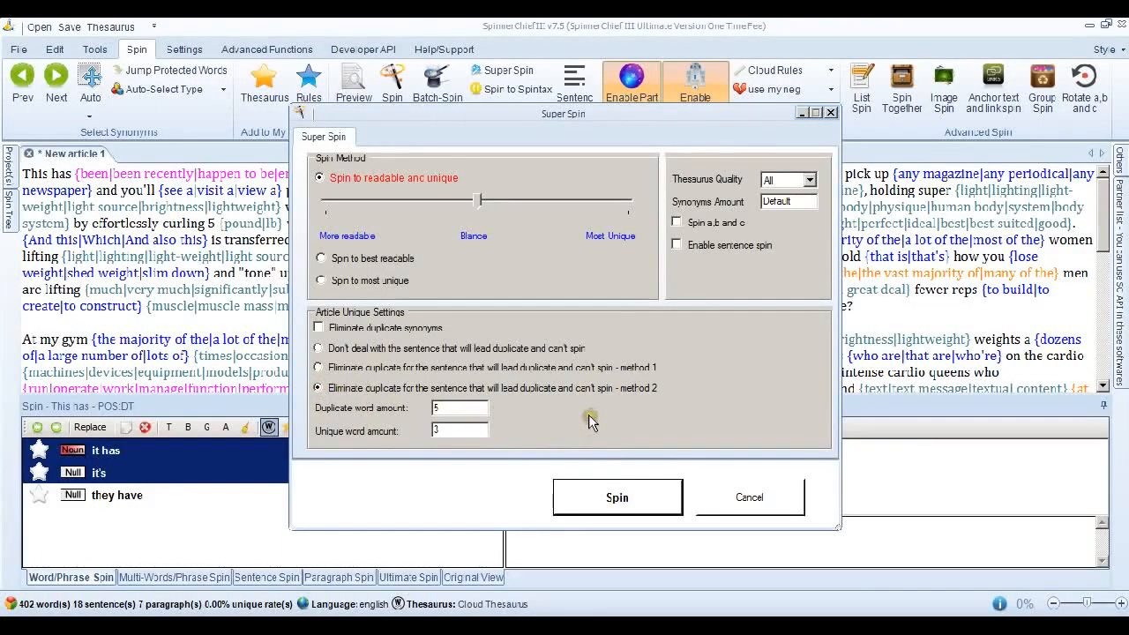